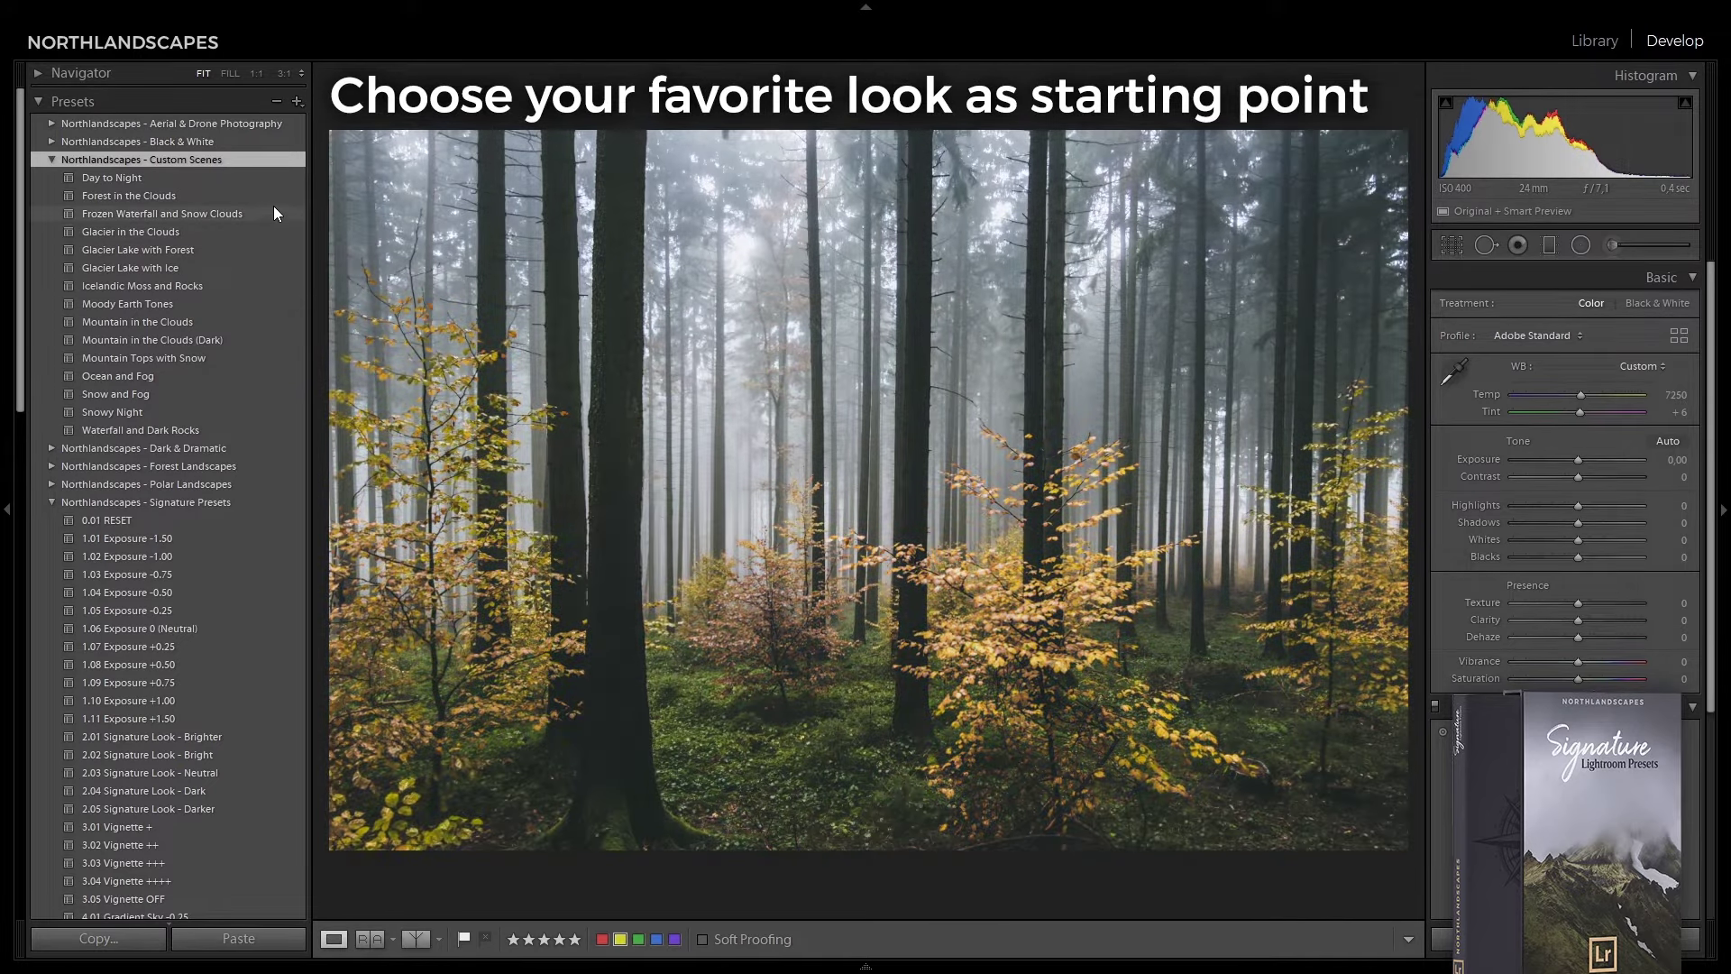
- Apply the Northlandscapes Custom Scenes 'Forest in the Clouds' preset to the foggy forest photo
left_click(269, 193)
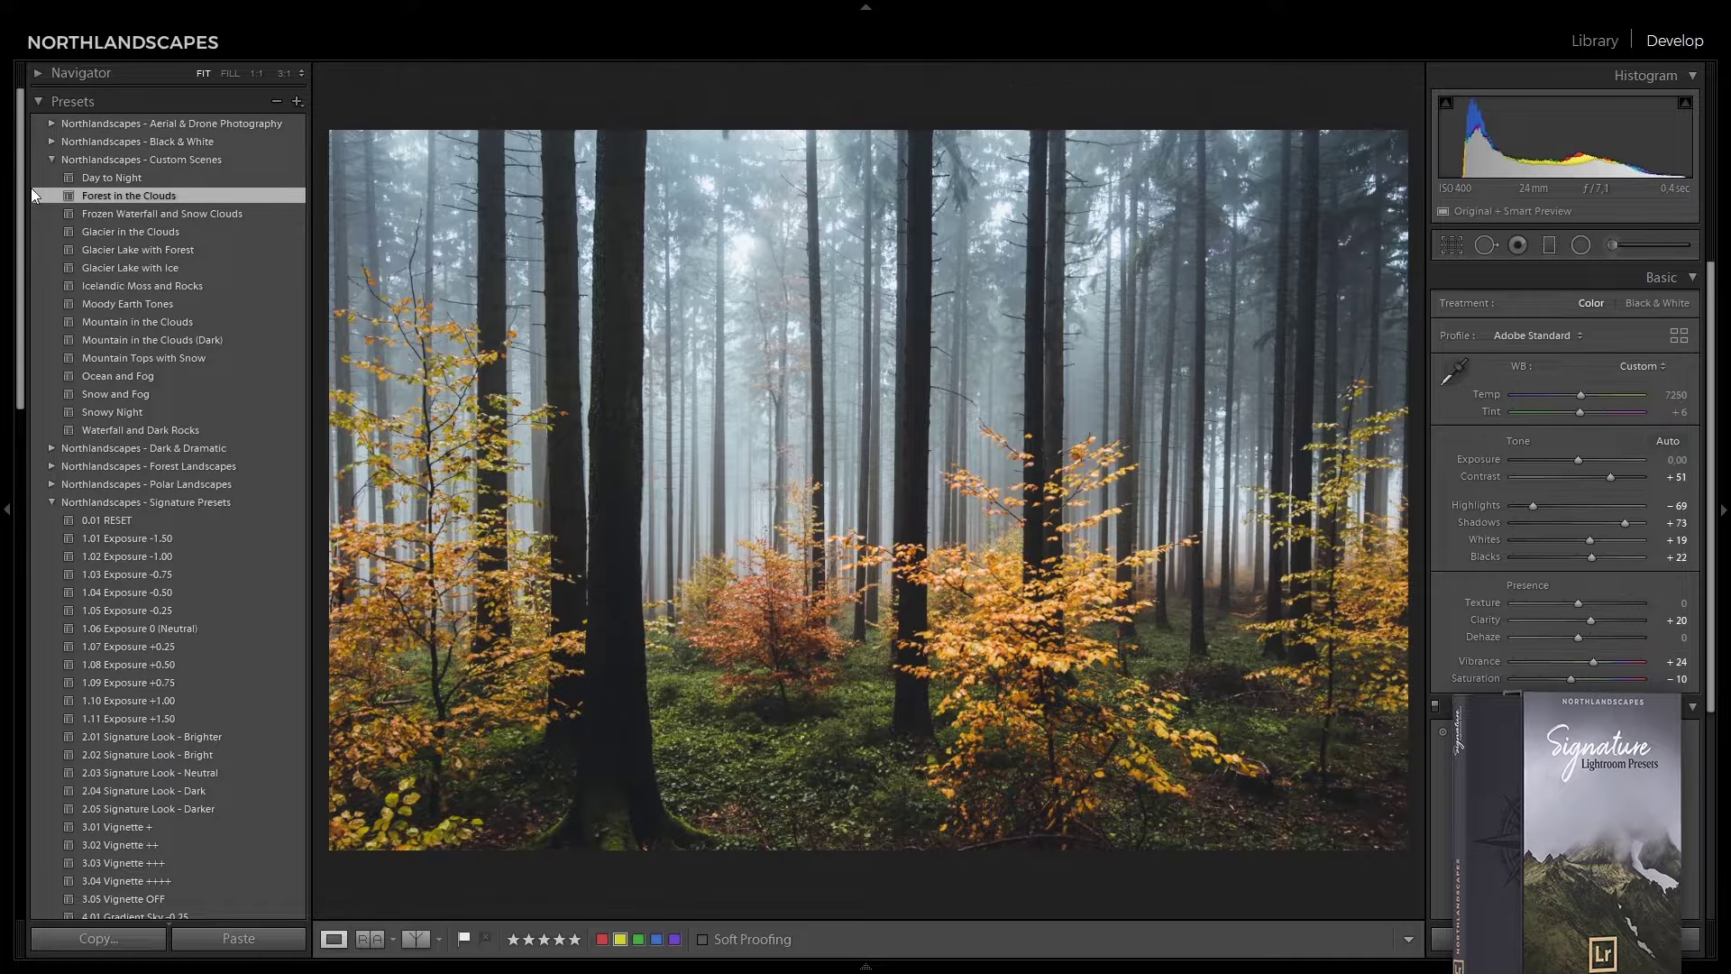
- Add the 3.02 Vignette ++, 4.02 Gradient Sky -0.50 and 5.03 Split Toning presets
left_click_drag(23, 187, 13, 335)
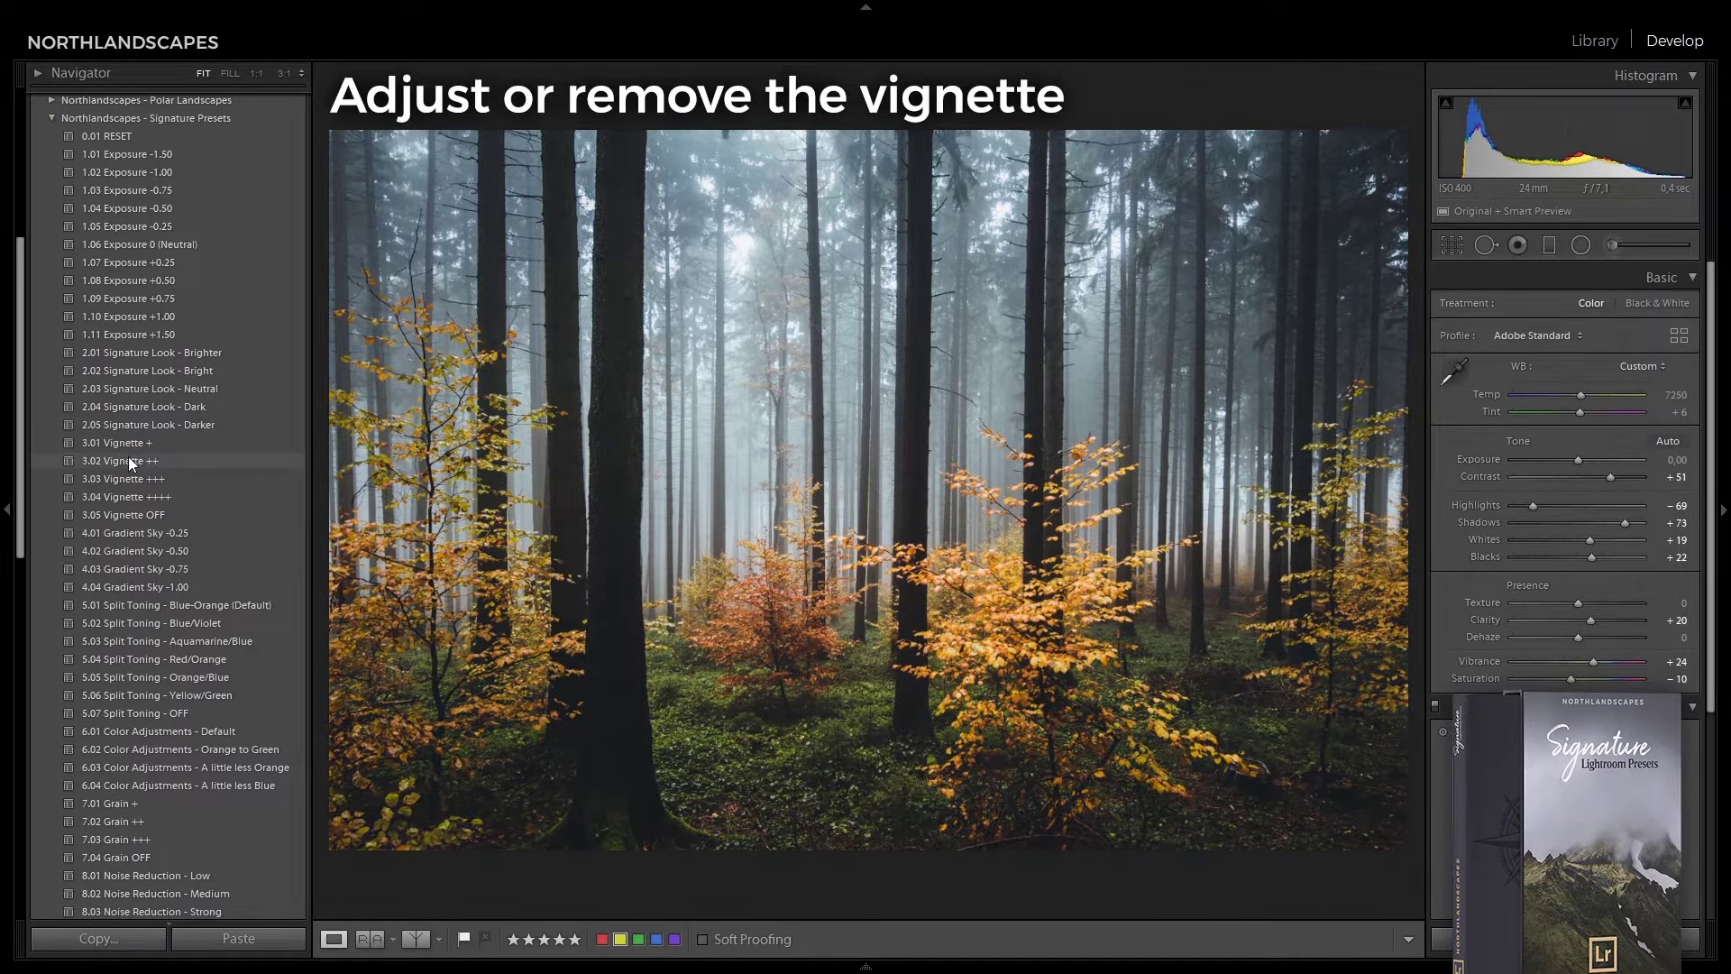
left_click(126, 458)
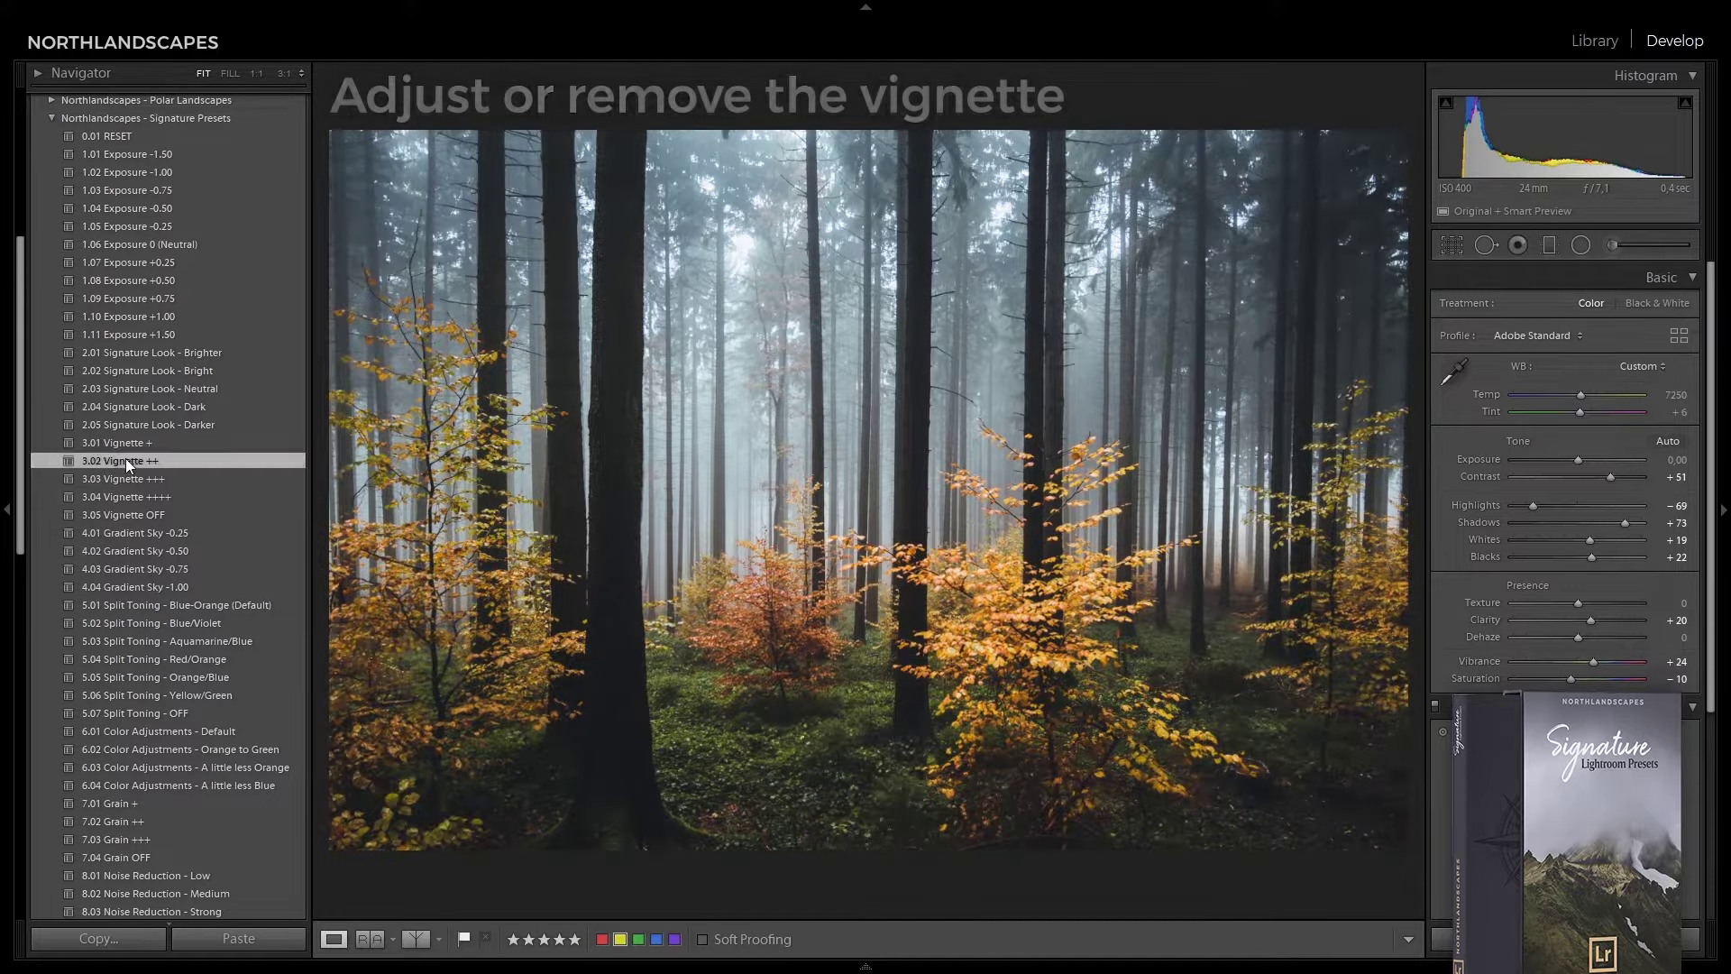
left_click(142, 547)
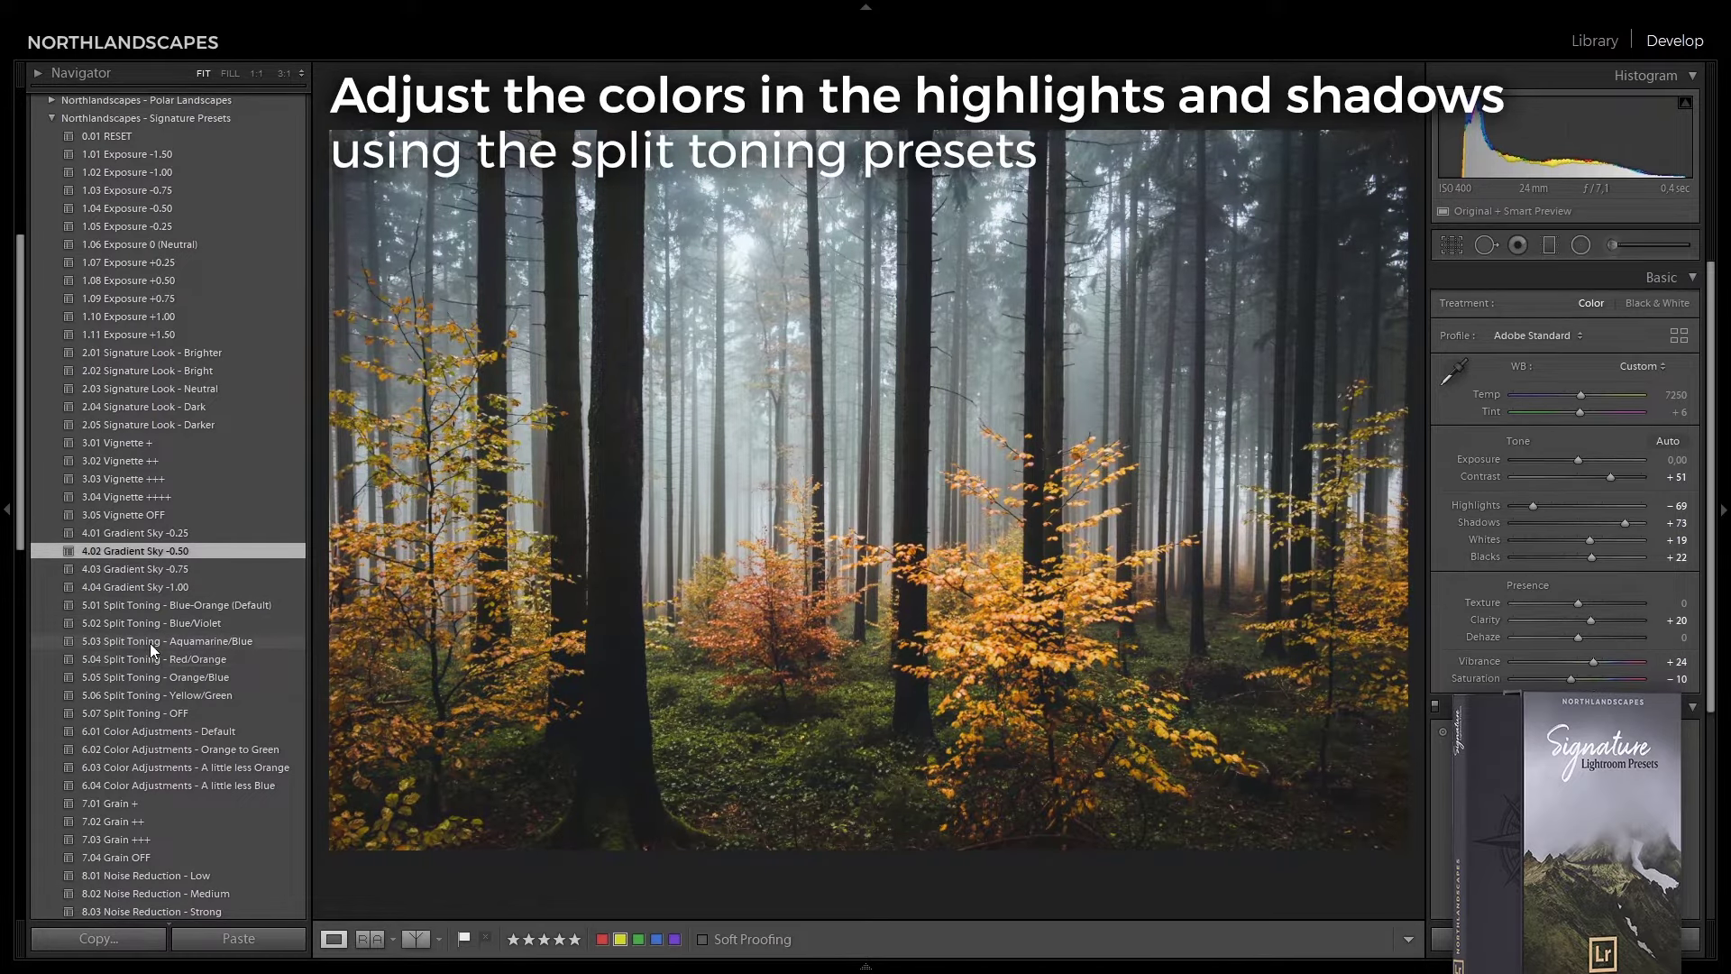
left_click(150, 642)
- Set Highlights to -93 and Shadows to +100, then view the edit Before/After
left_click_drag(1534, 506, 1517, 507)
mouse_move(1626, 521)
left_mouse_down()
mouse_move(1643, 521)
mouse_move(1578, 538)
mouse_move(1589, 558)
left_mouse_up()
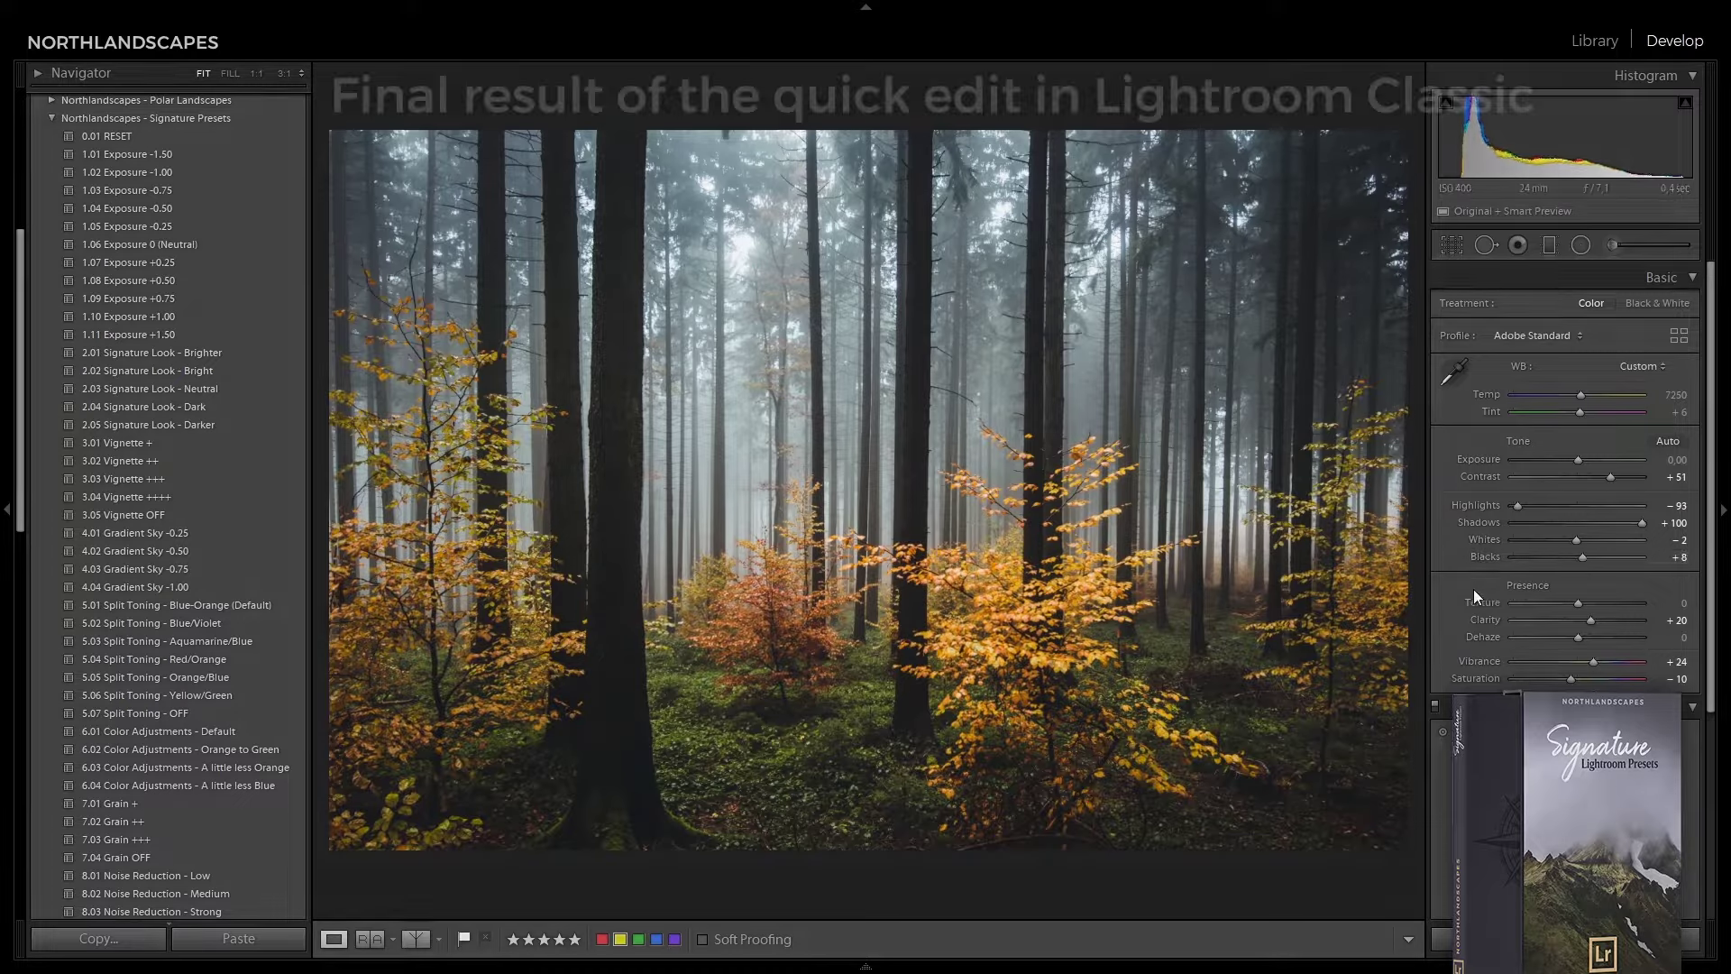
key("y")
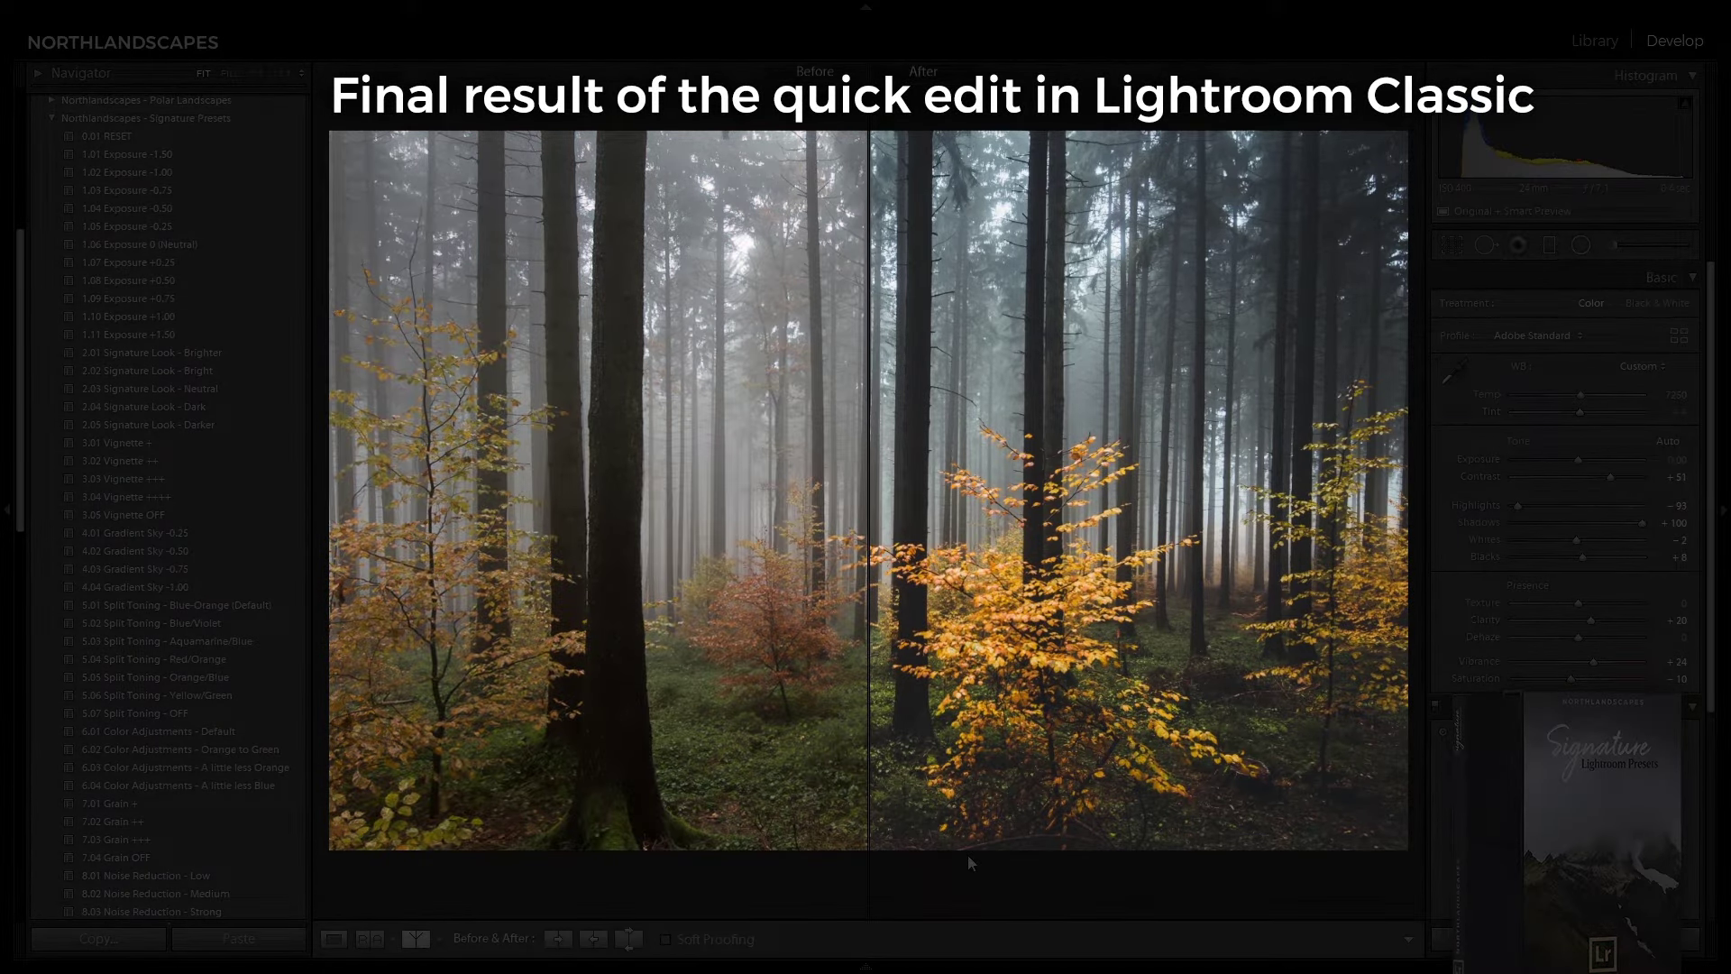
- Leave Before/After and return to the single edited forest photo view
key("y")
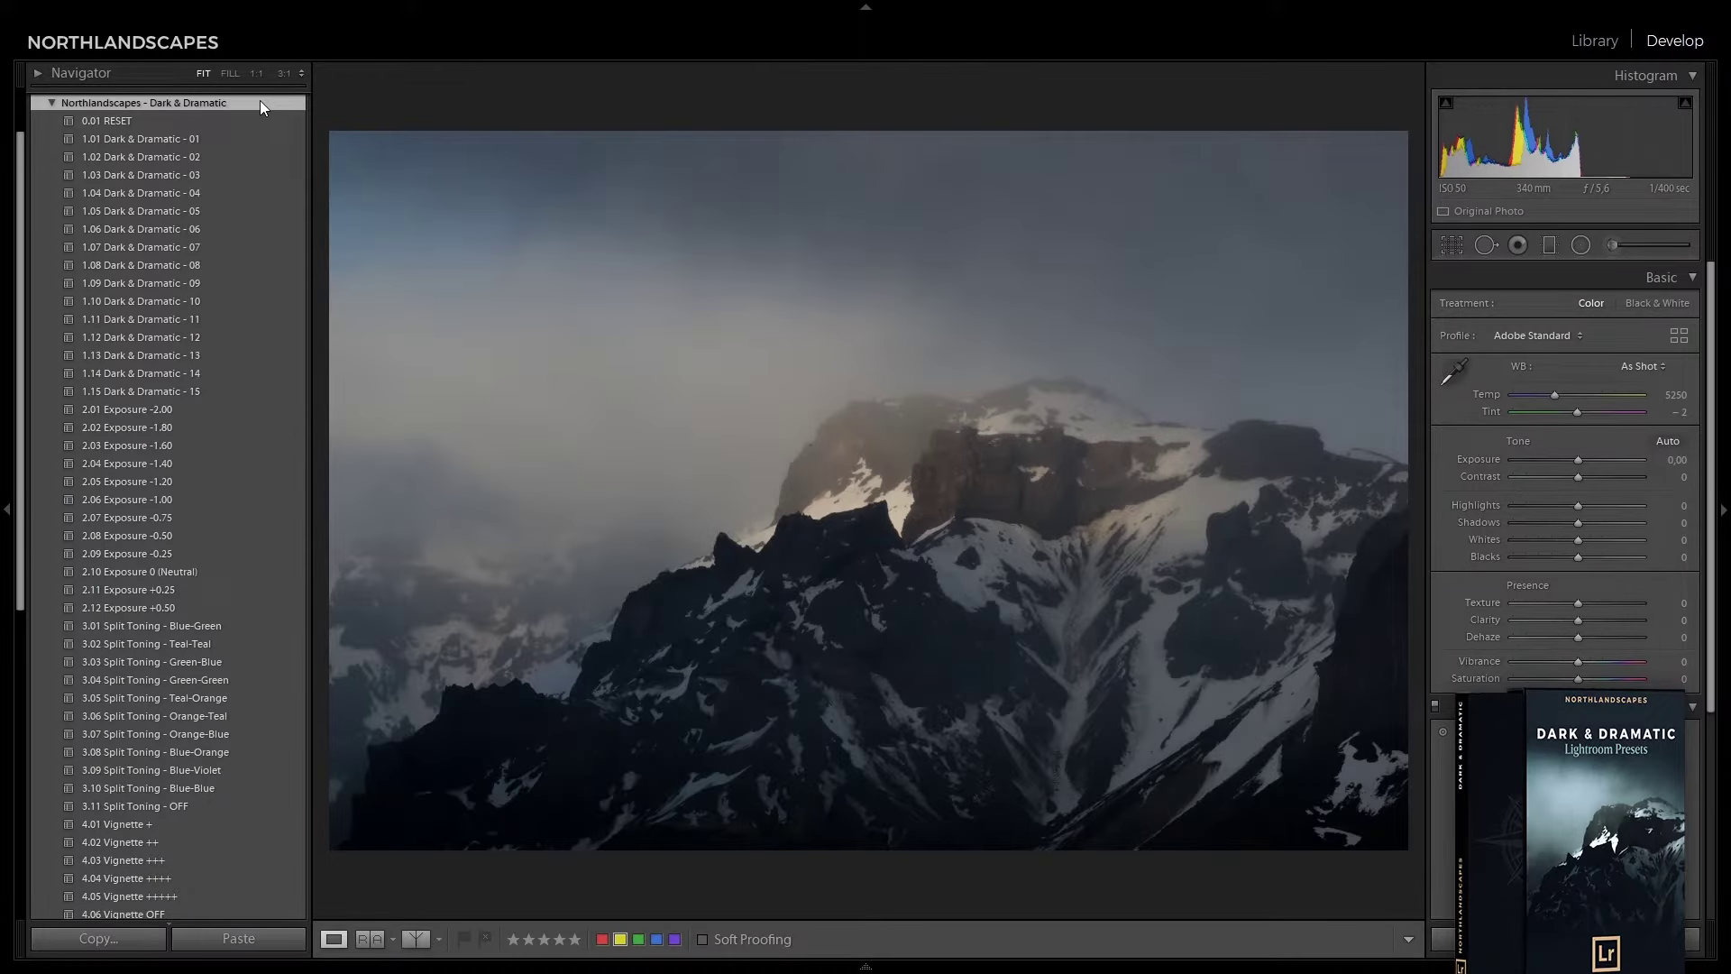
- Apply Dark & Dramatic 07, Exposure -1.60, Split Toning Blue-Blue and Vignette + presets to the mountain photo
left_click(218, 137)
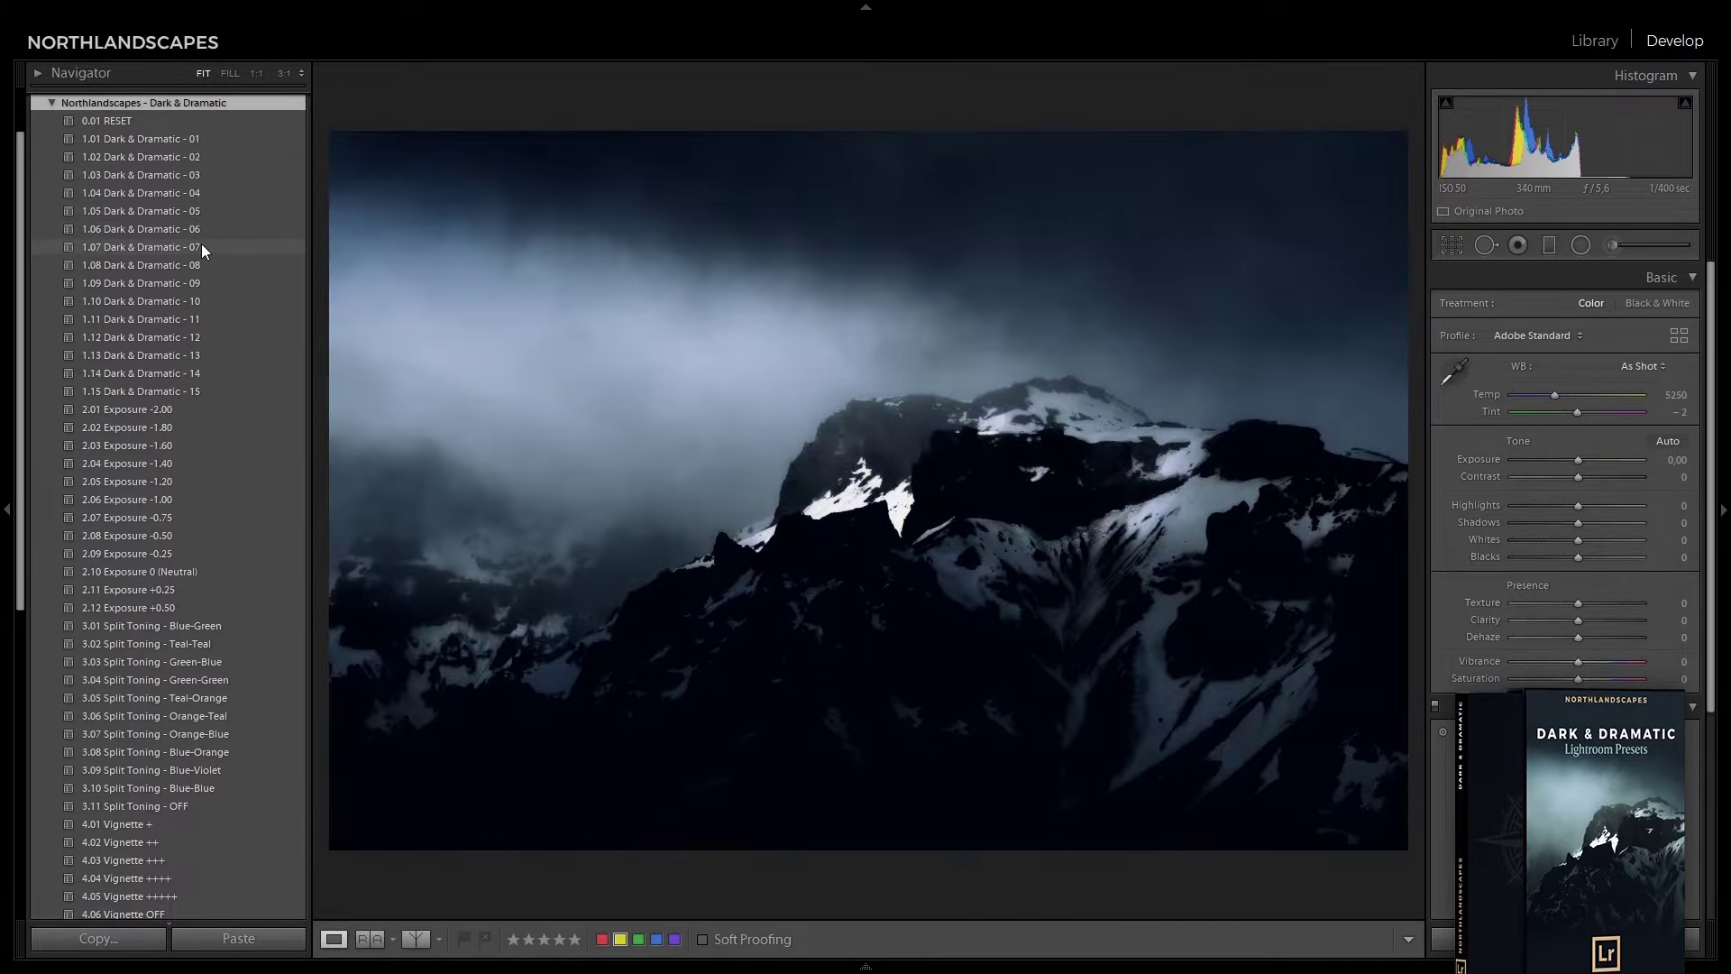
left_click(202, 245)
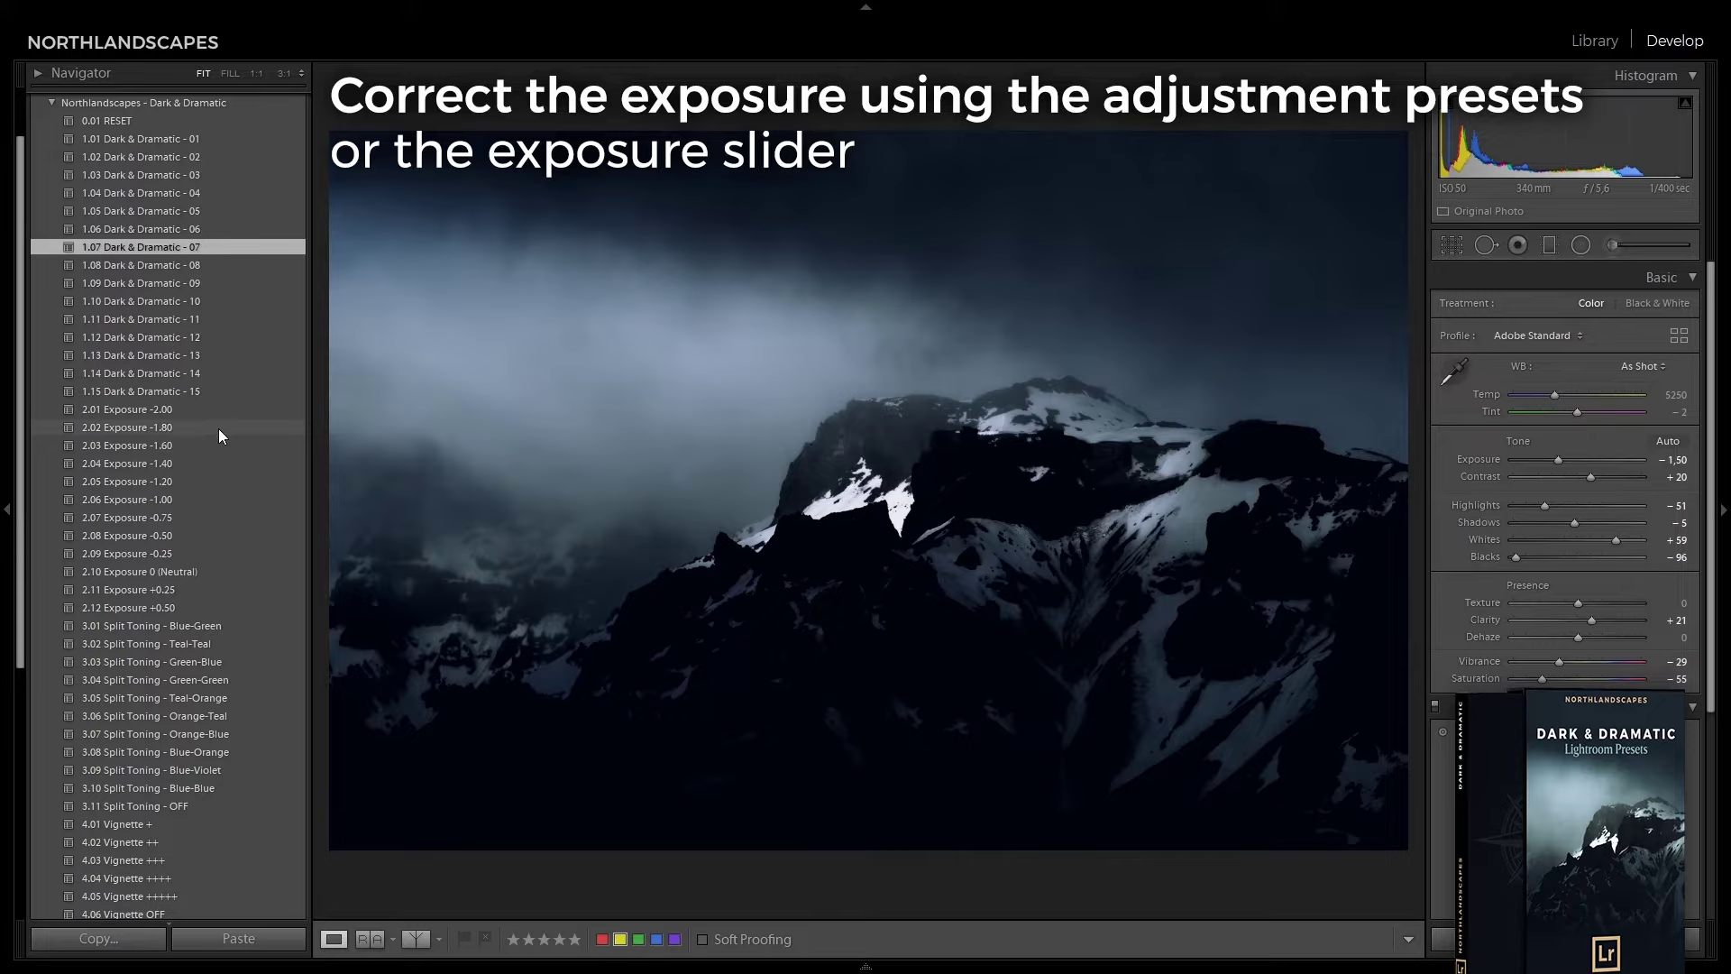
left_click(219, 440)
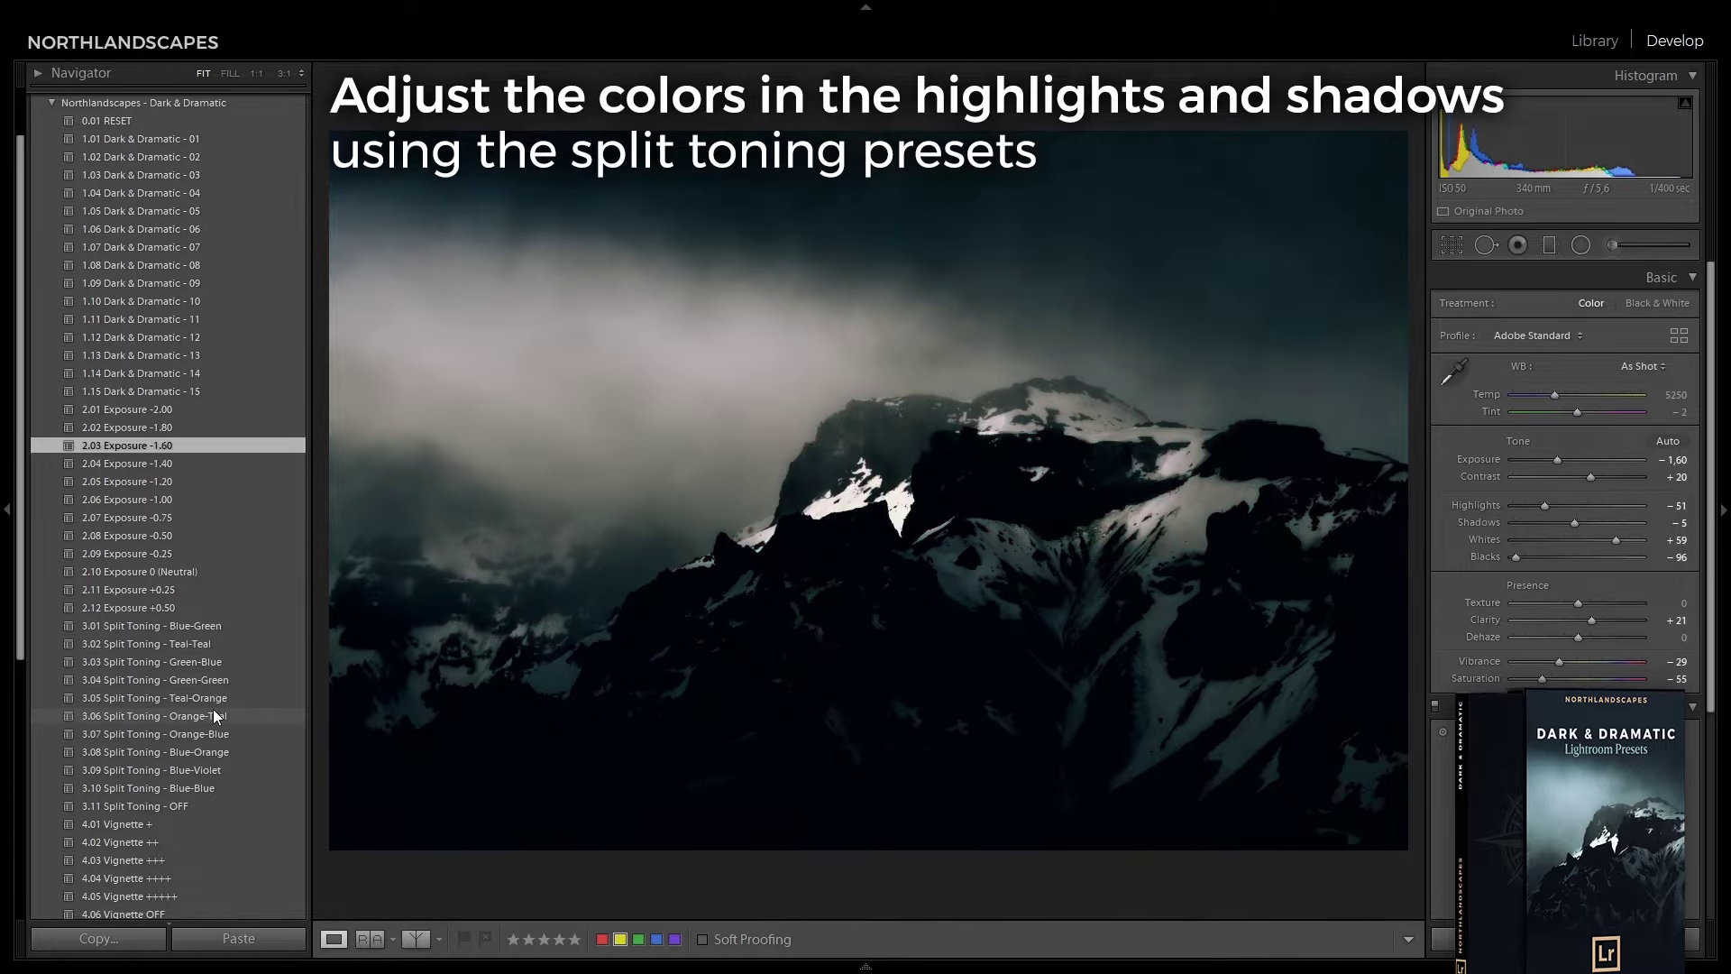
left_click(212, 790)
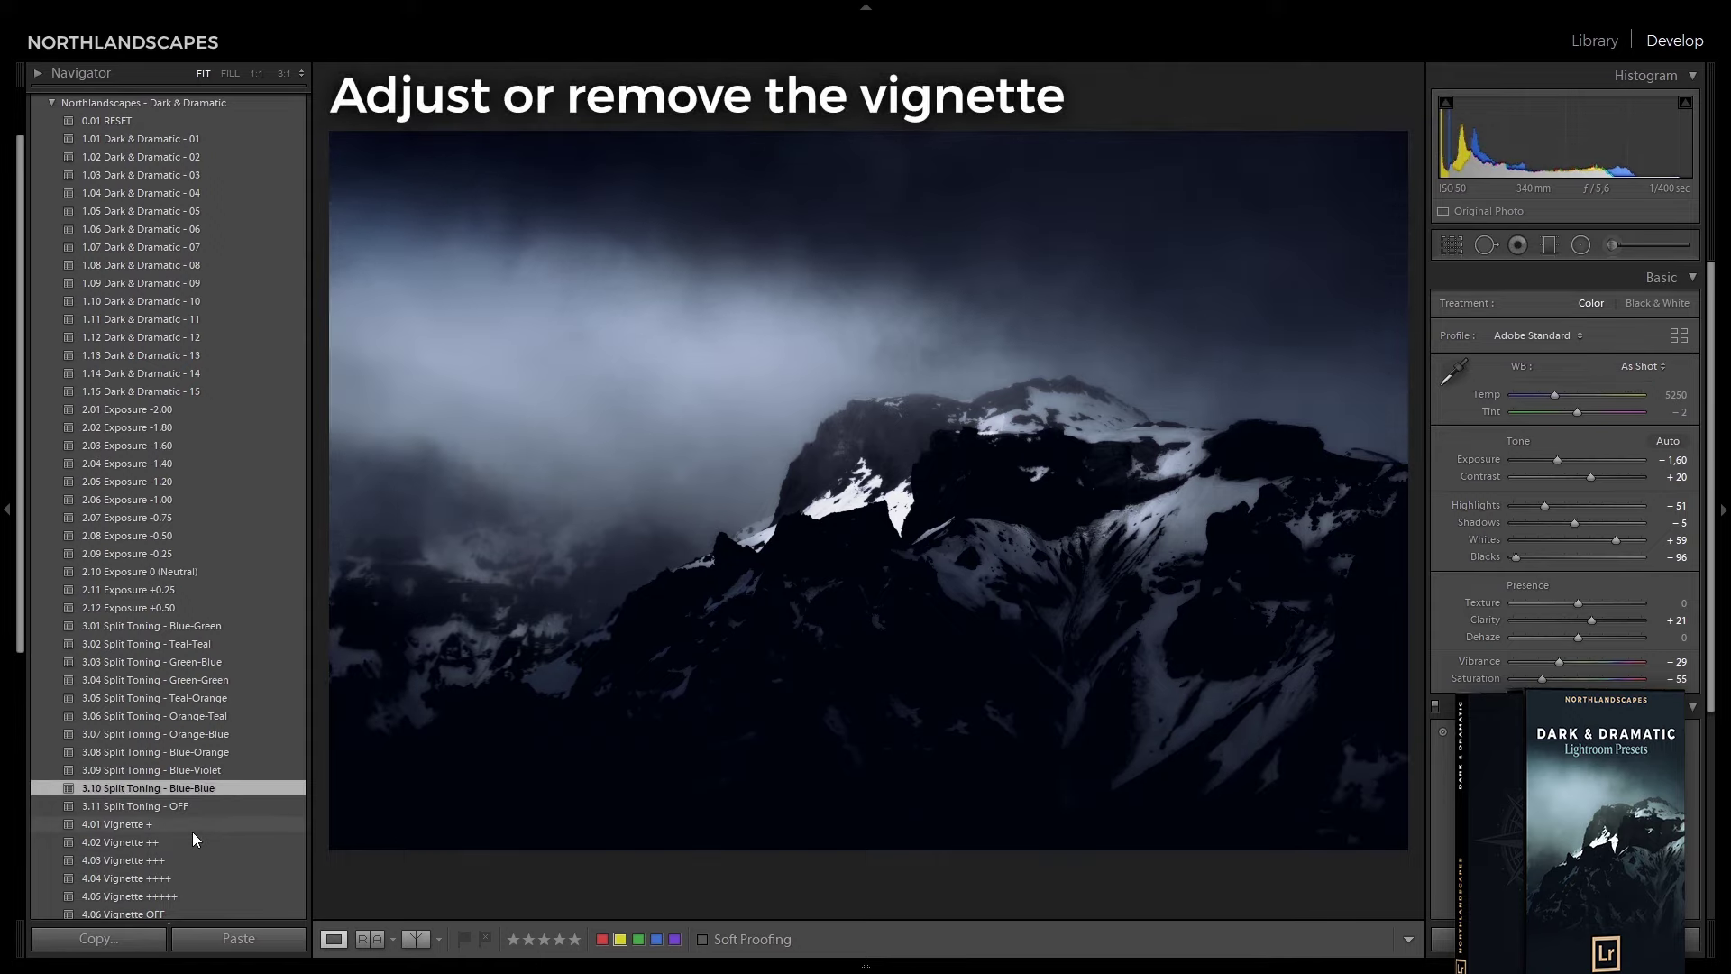
left_click(192, 826)
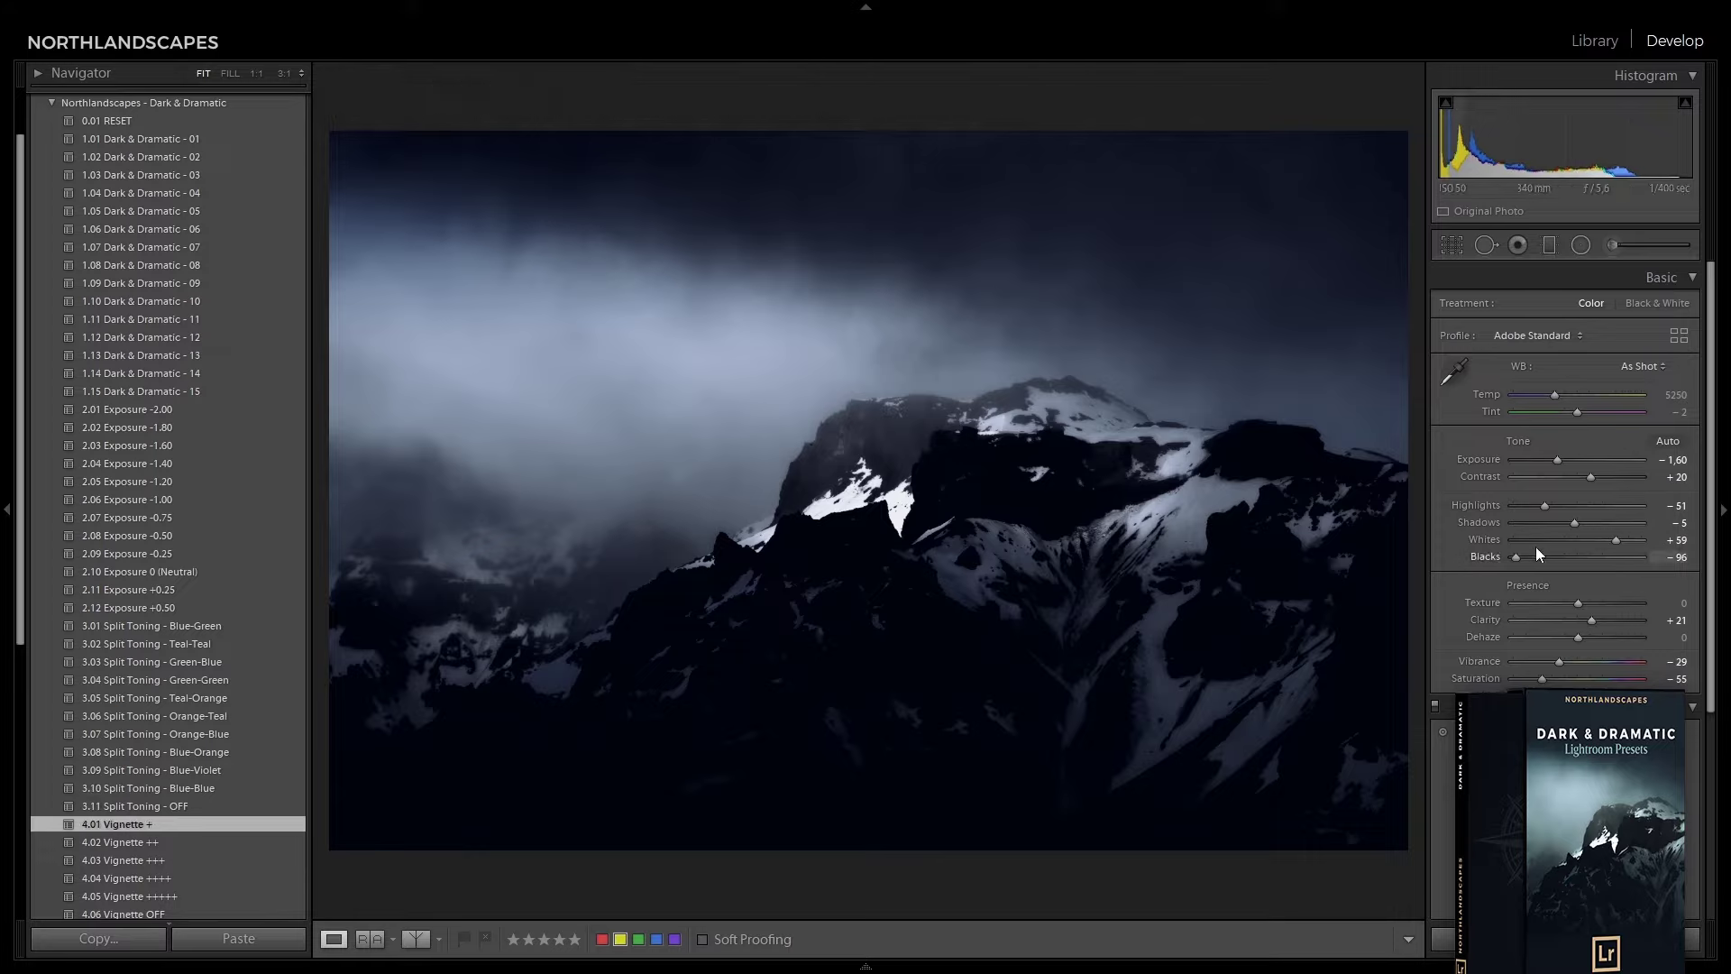
- Set Highlights -30, Shadows +78, Whites +61, Blacks -82, then compare the mountain edit with the original
left_click_drag(1546, 507, 1556, 511)
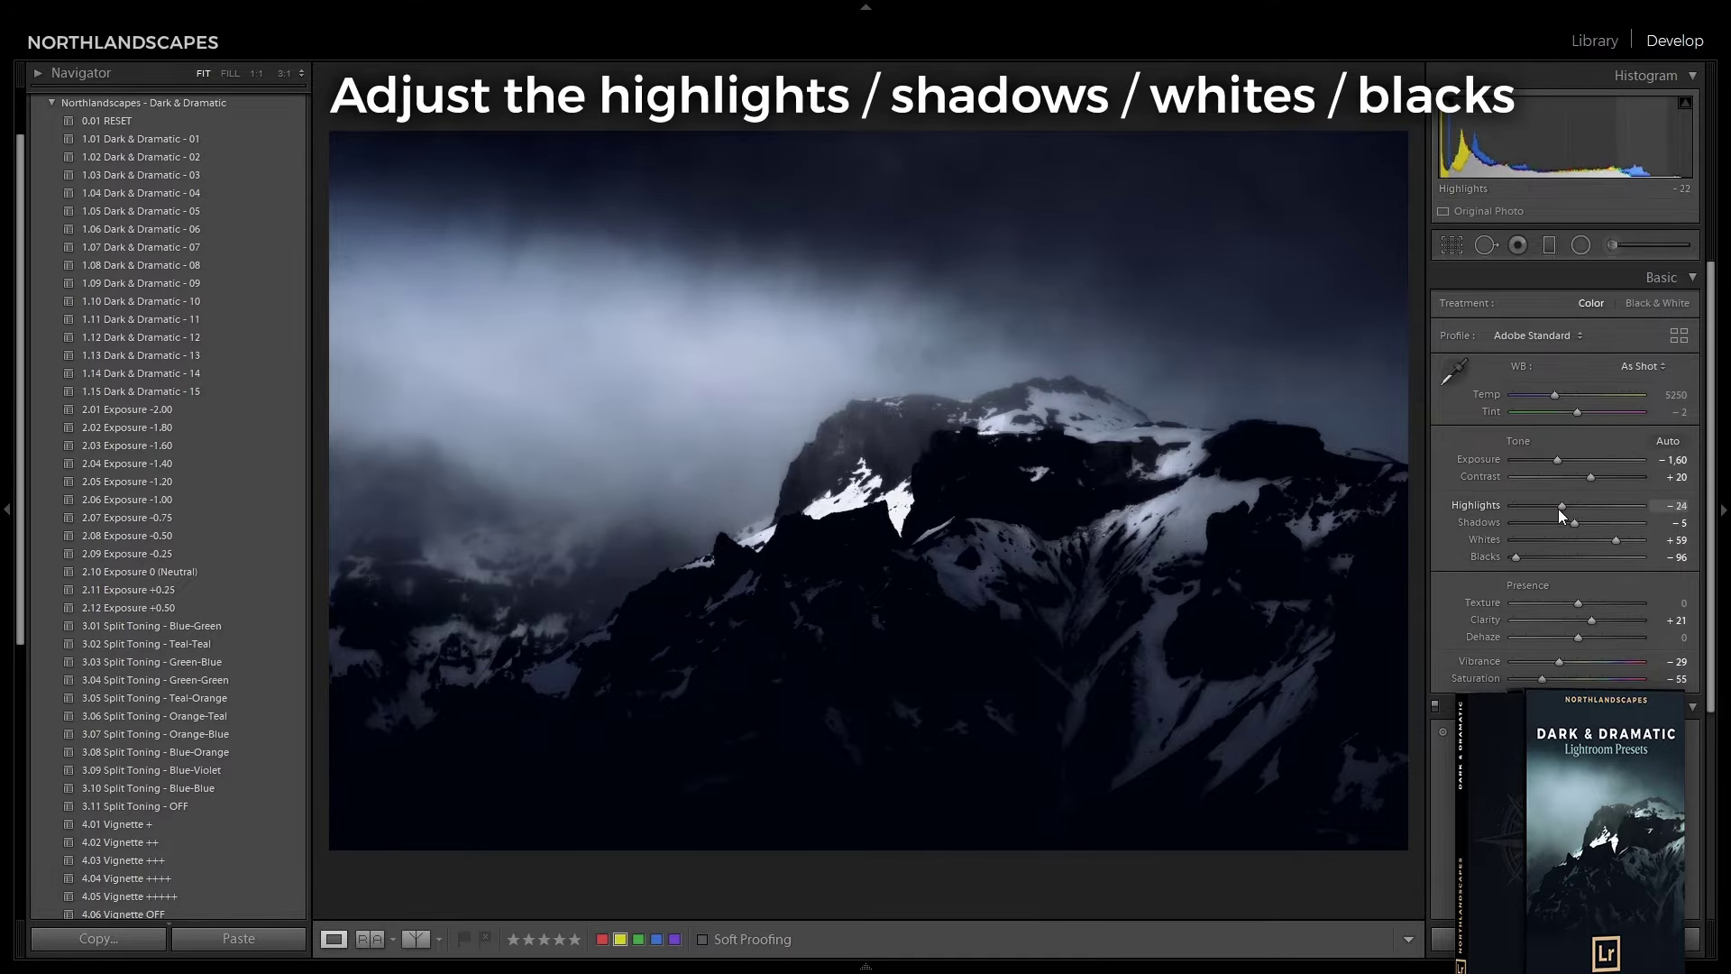
left_click_drag(1593, 519, 1630, 520)
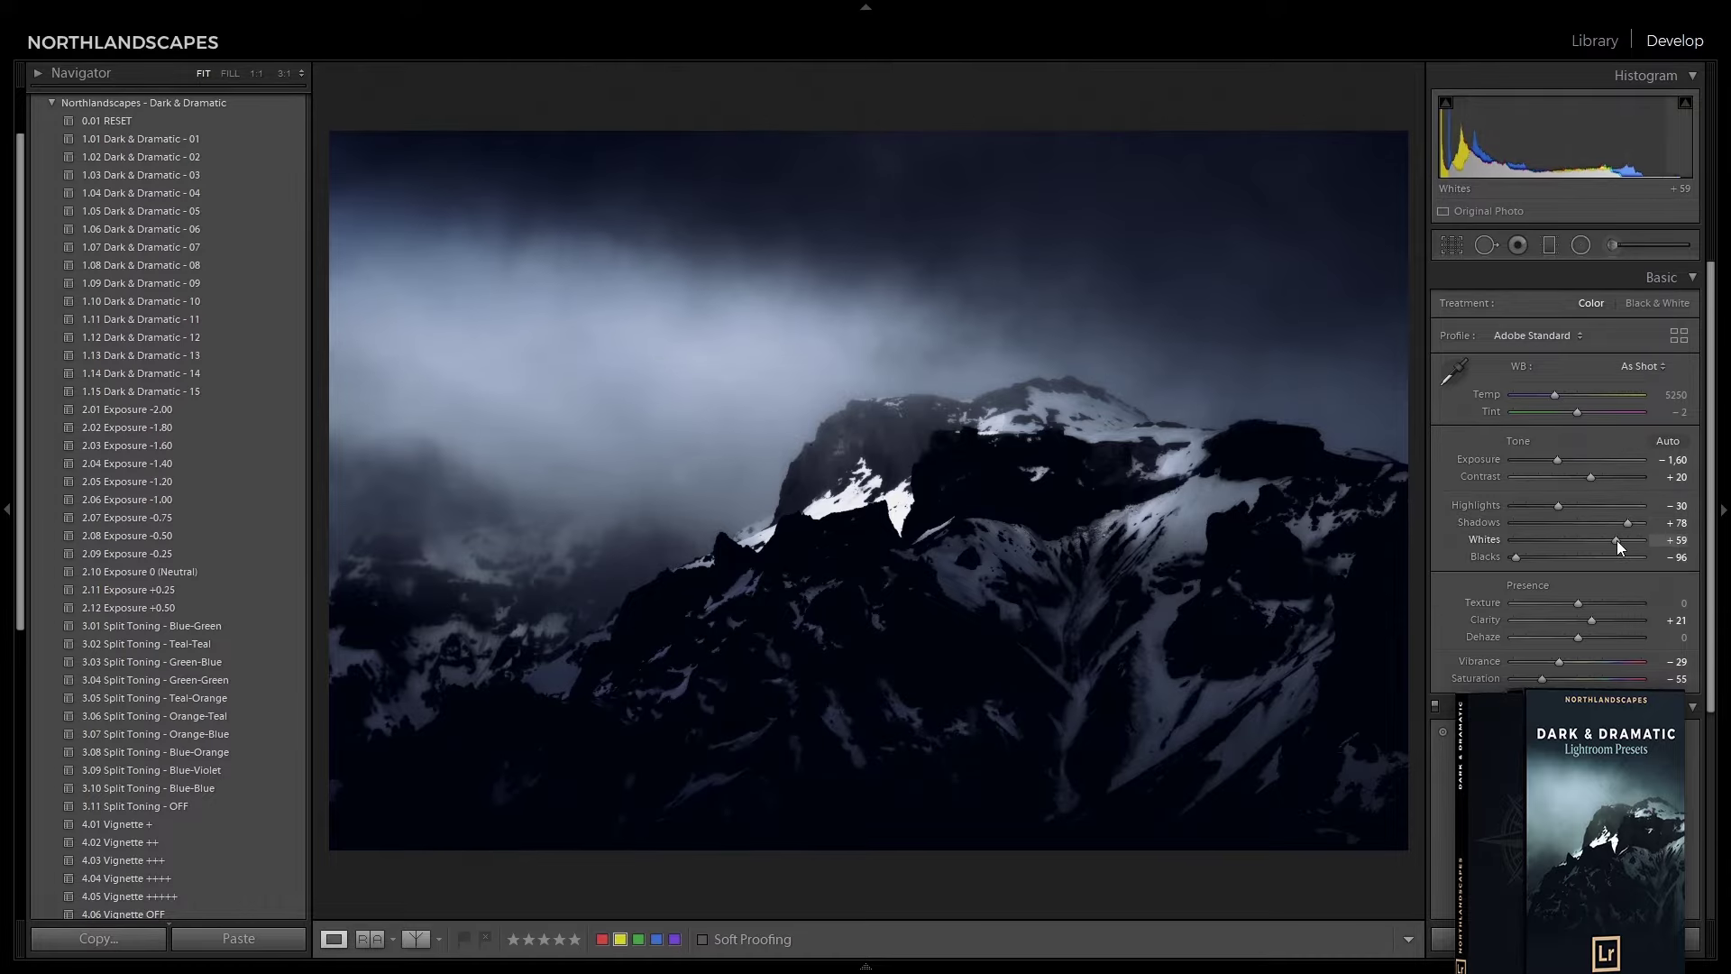
left_click_drag(1616, 539, 1618, 539)
left_click_drag(1516, 556, 1526, 556)
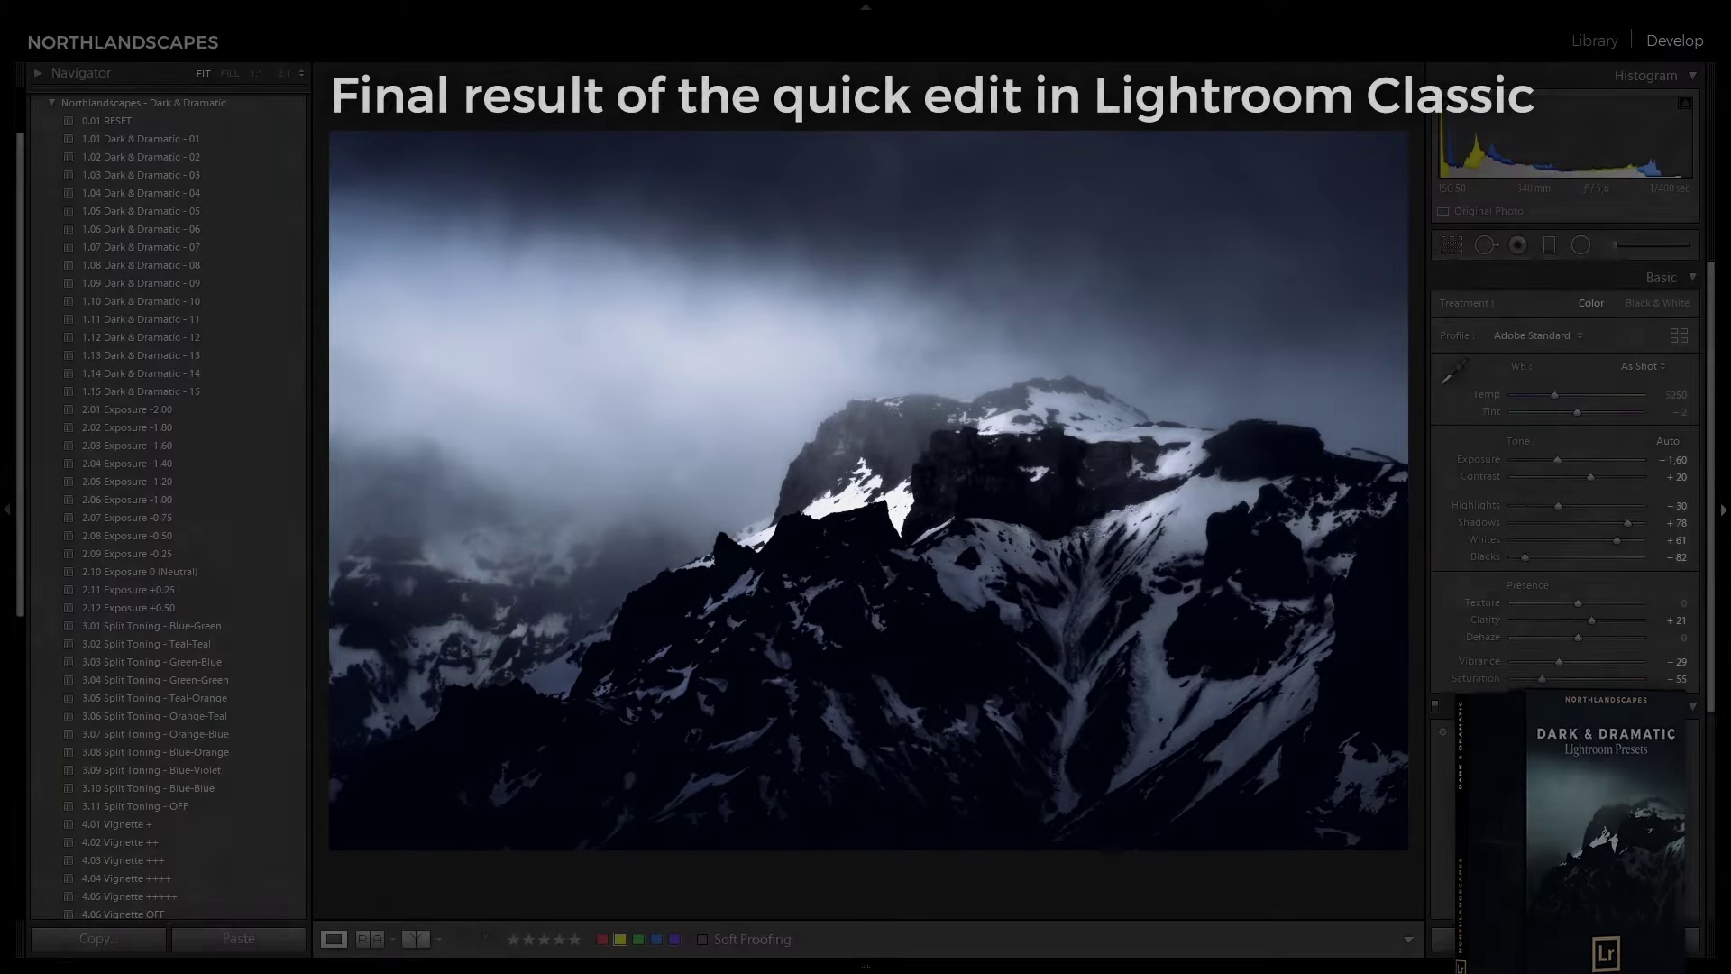
key("shift+y")
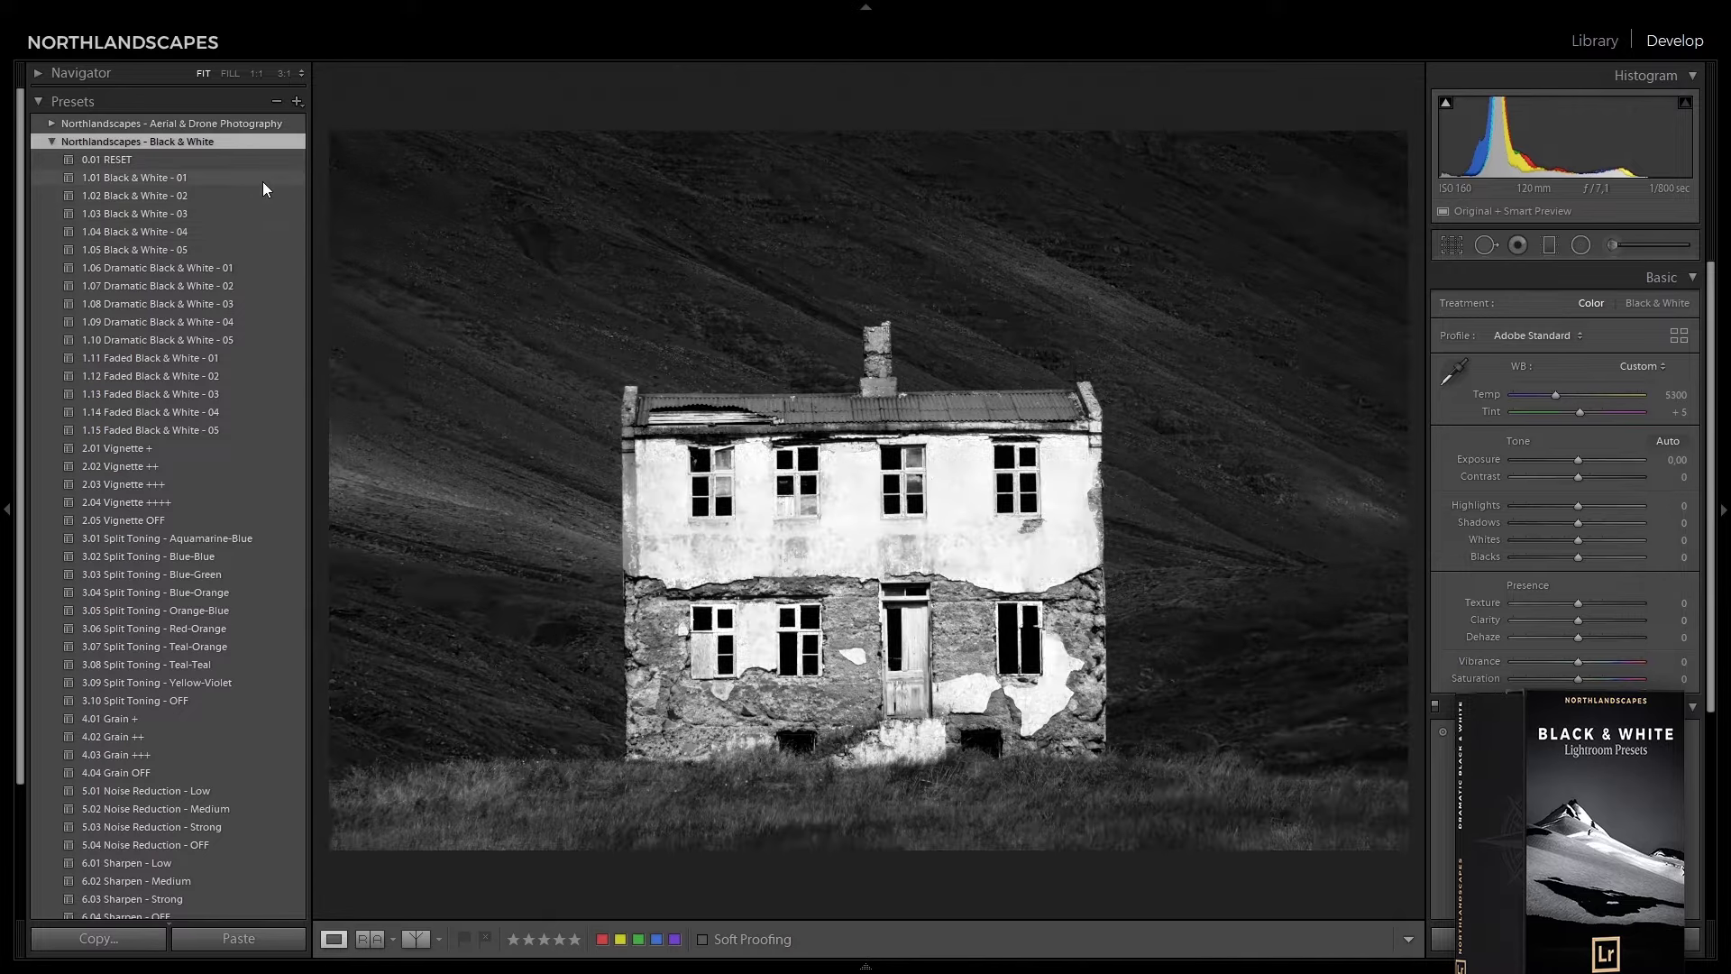
- Apply Black & White 01 and Vignette +++, set Highlights +23, Whites +30, Blacks +20, then compare
left_click(262, 181)
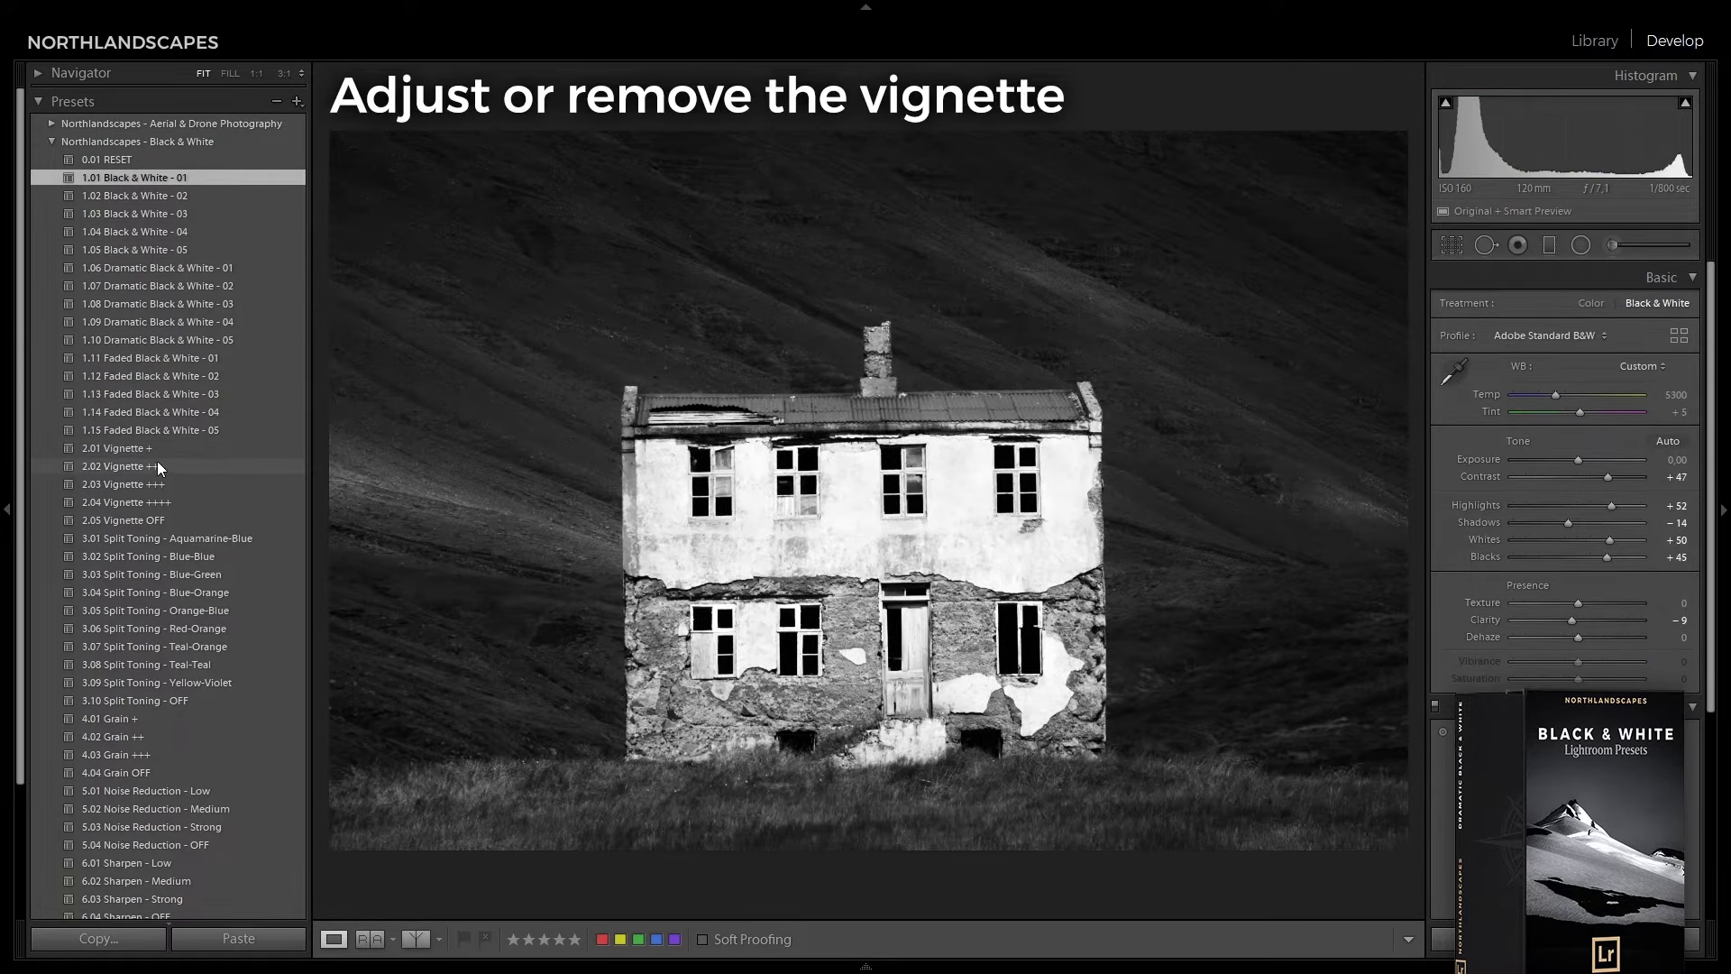
left_click(159, 480)
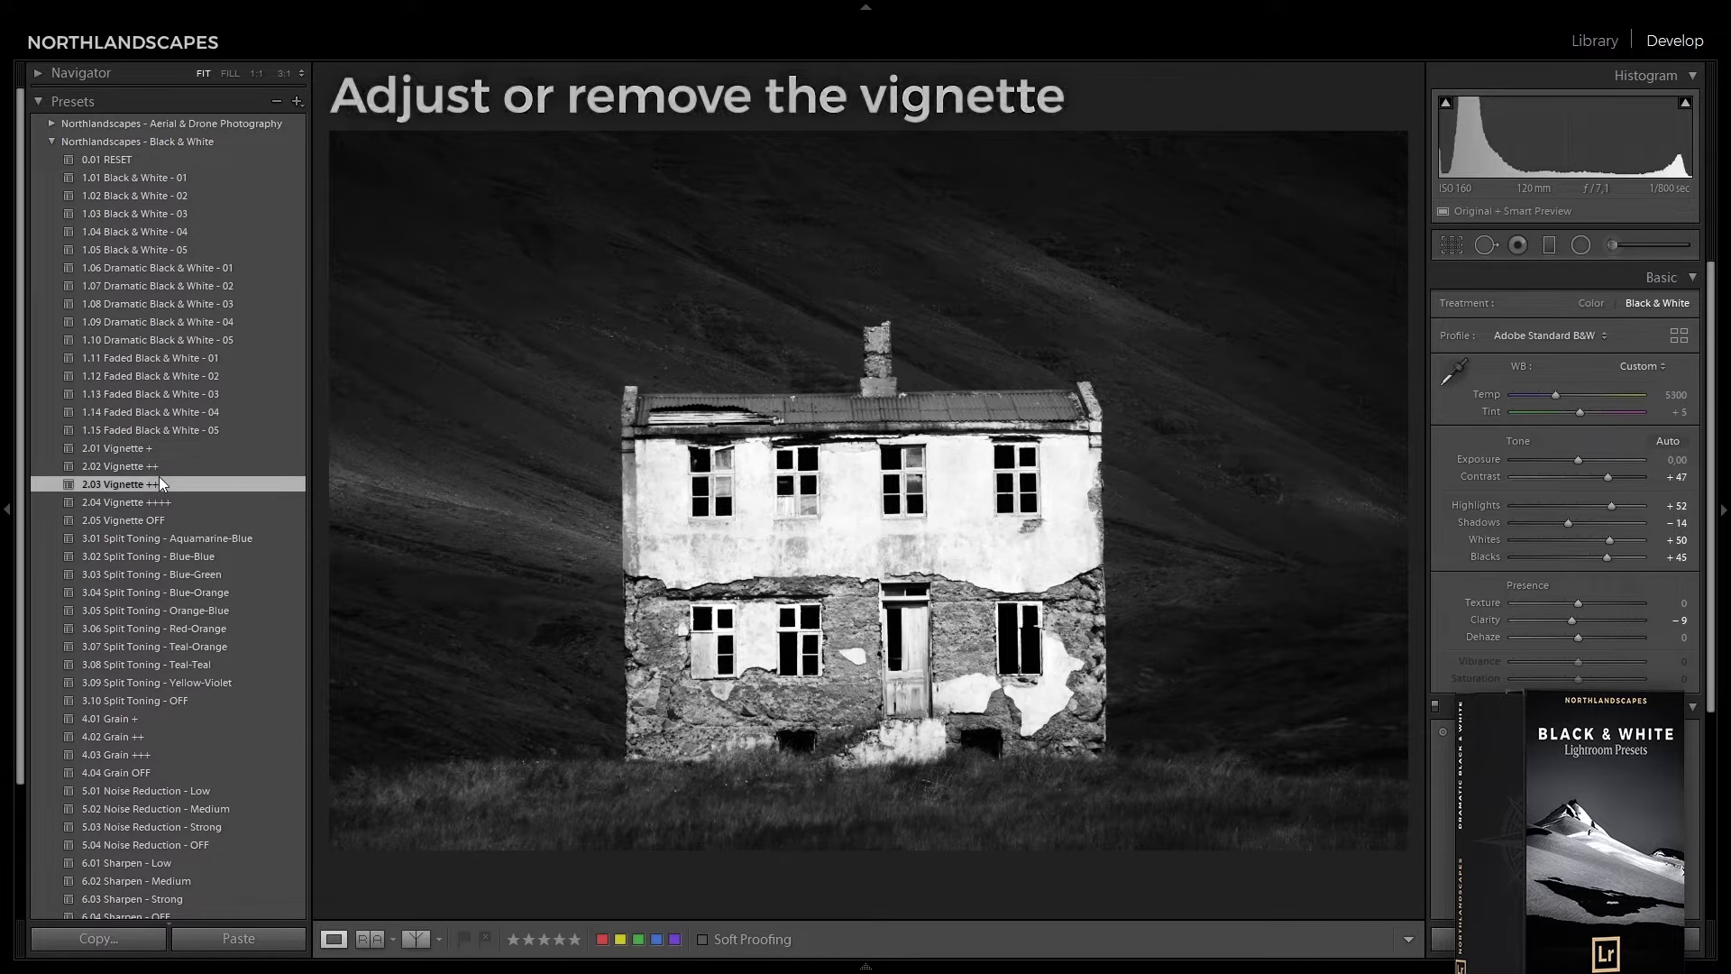
left_click_drag(1612, 506, 1549, 525)
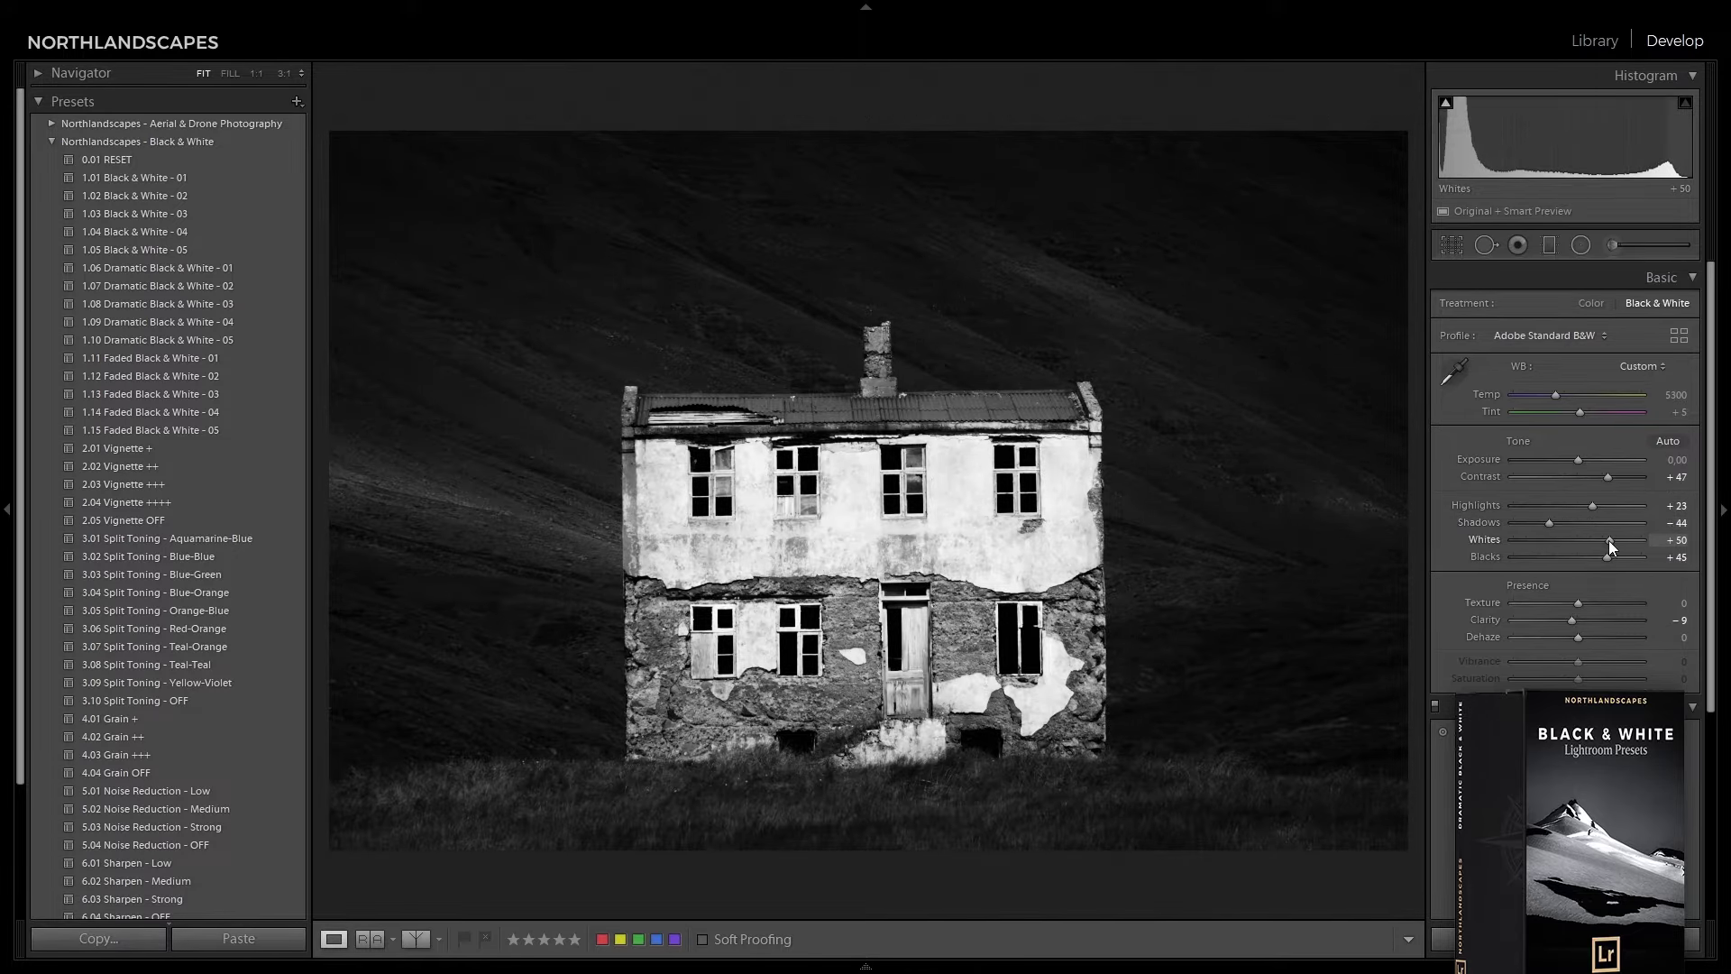
left_click_drag(1609, 539, 1596, 540)
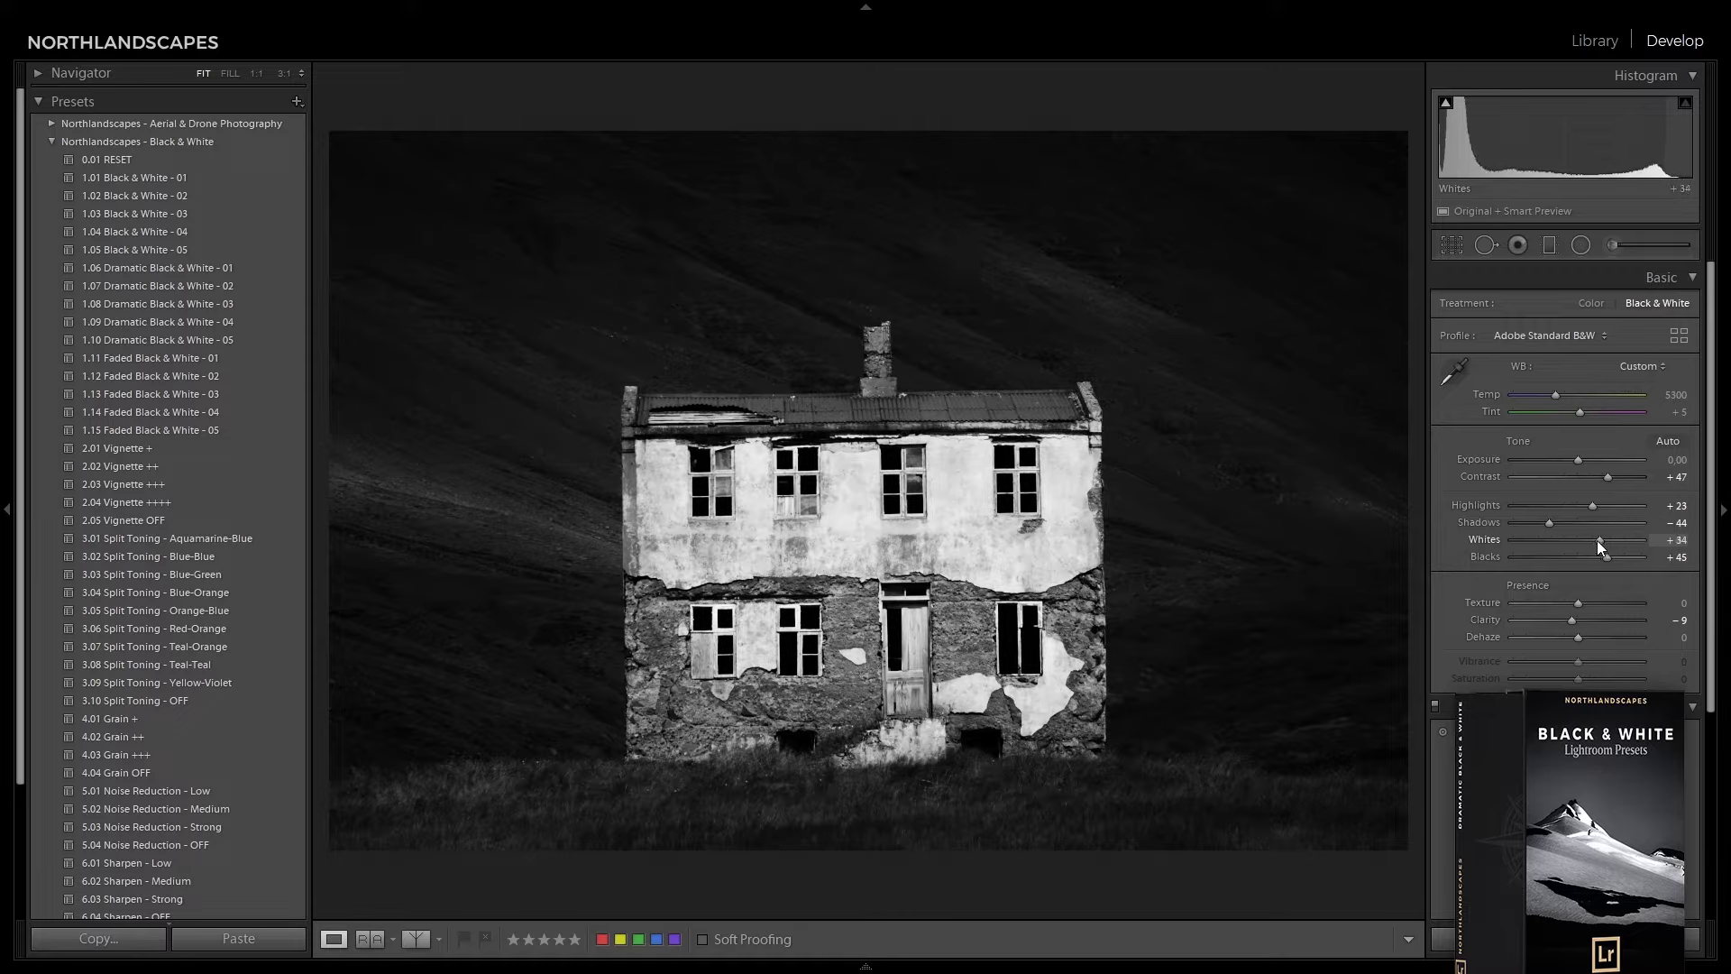
left_click_drag(1605, 558, 1590, 555)
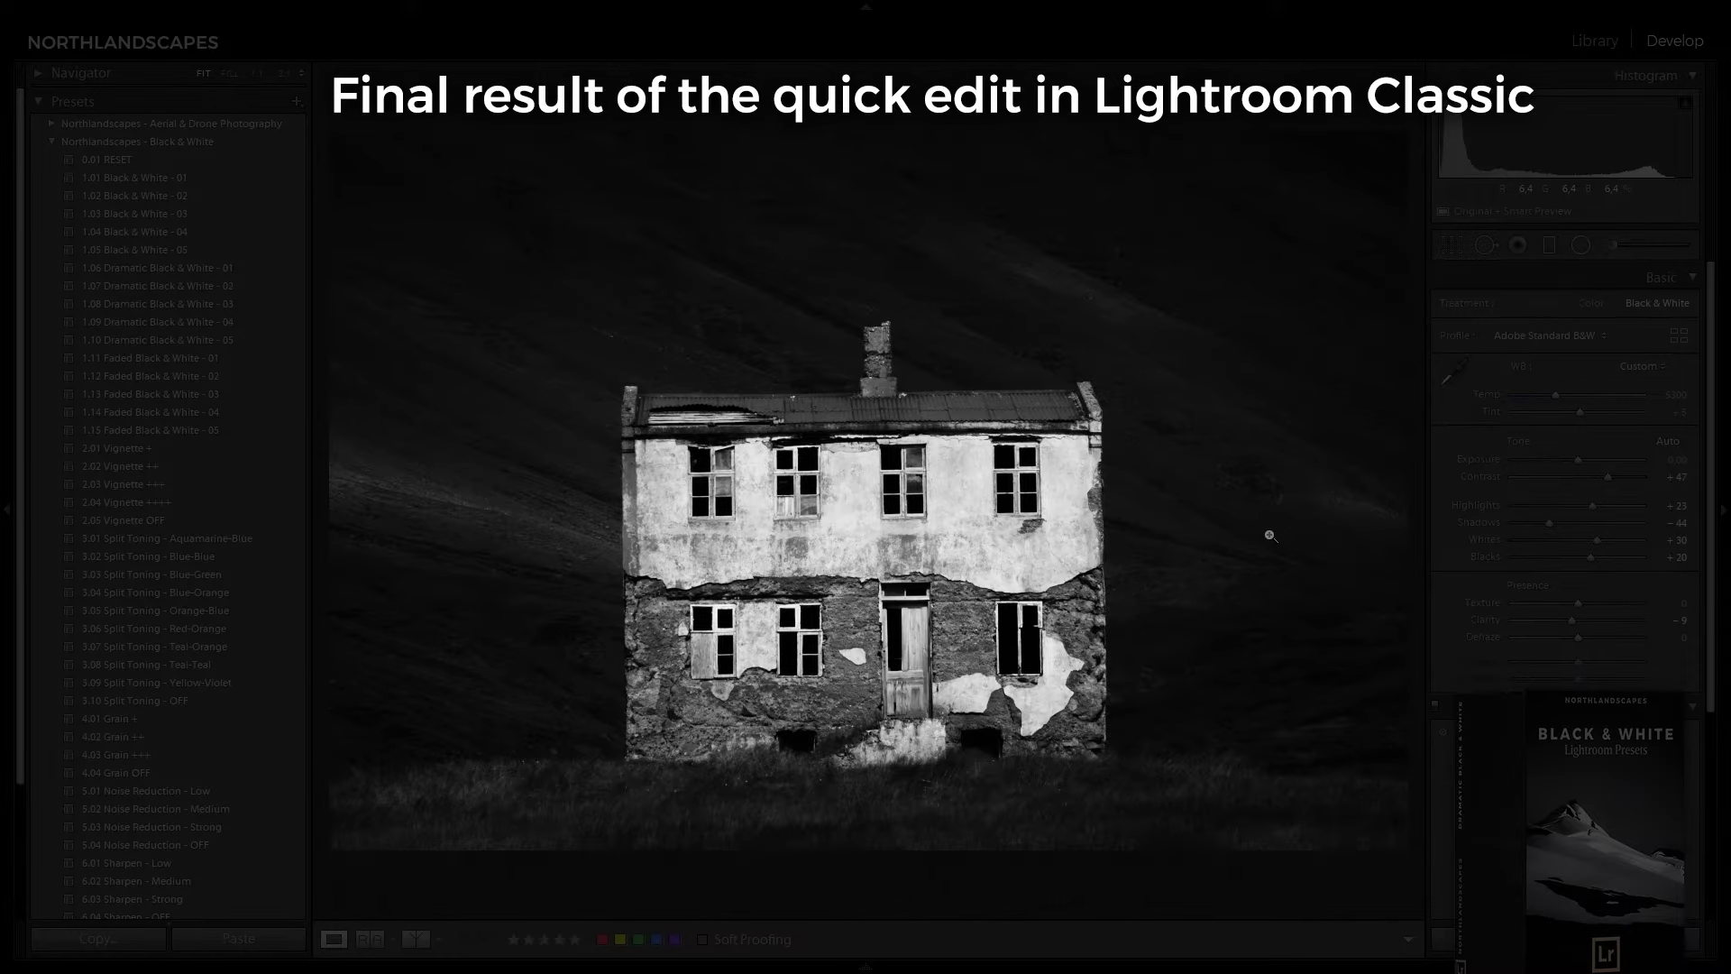
key("shift+y")
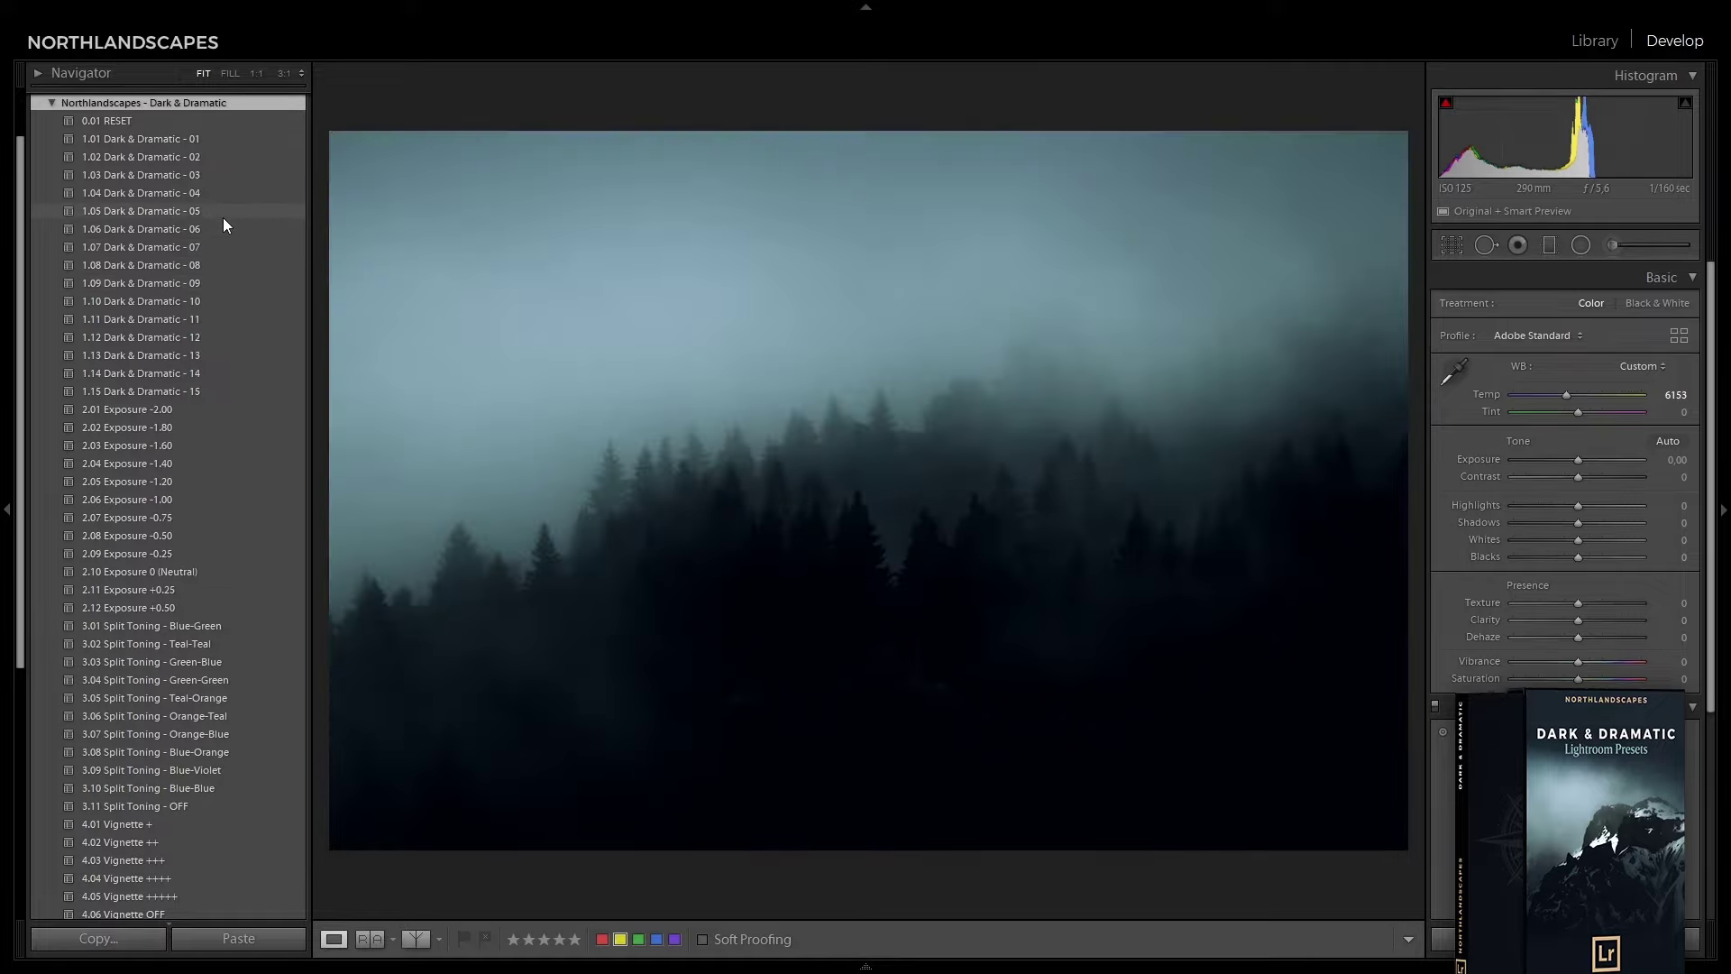
- Apply 1.05 Dark & Dramatic - 05, 2.03 Exposure -1.60, 3.02 Split Toning Teal-Teal and 4.02 Vignette ++
left_click(224, 219)
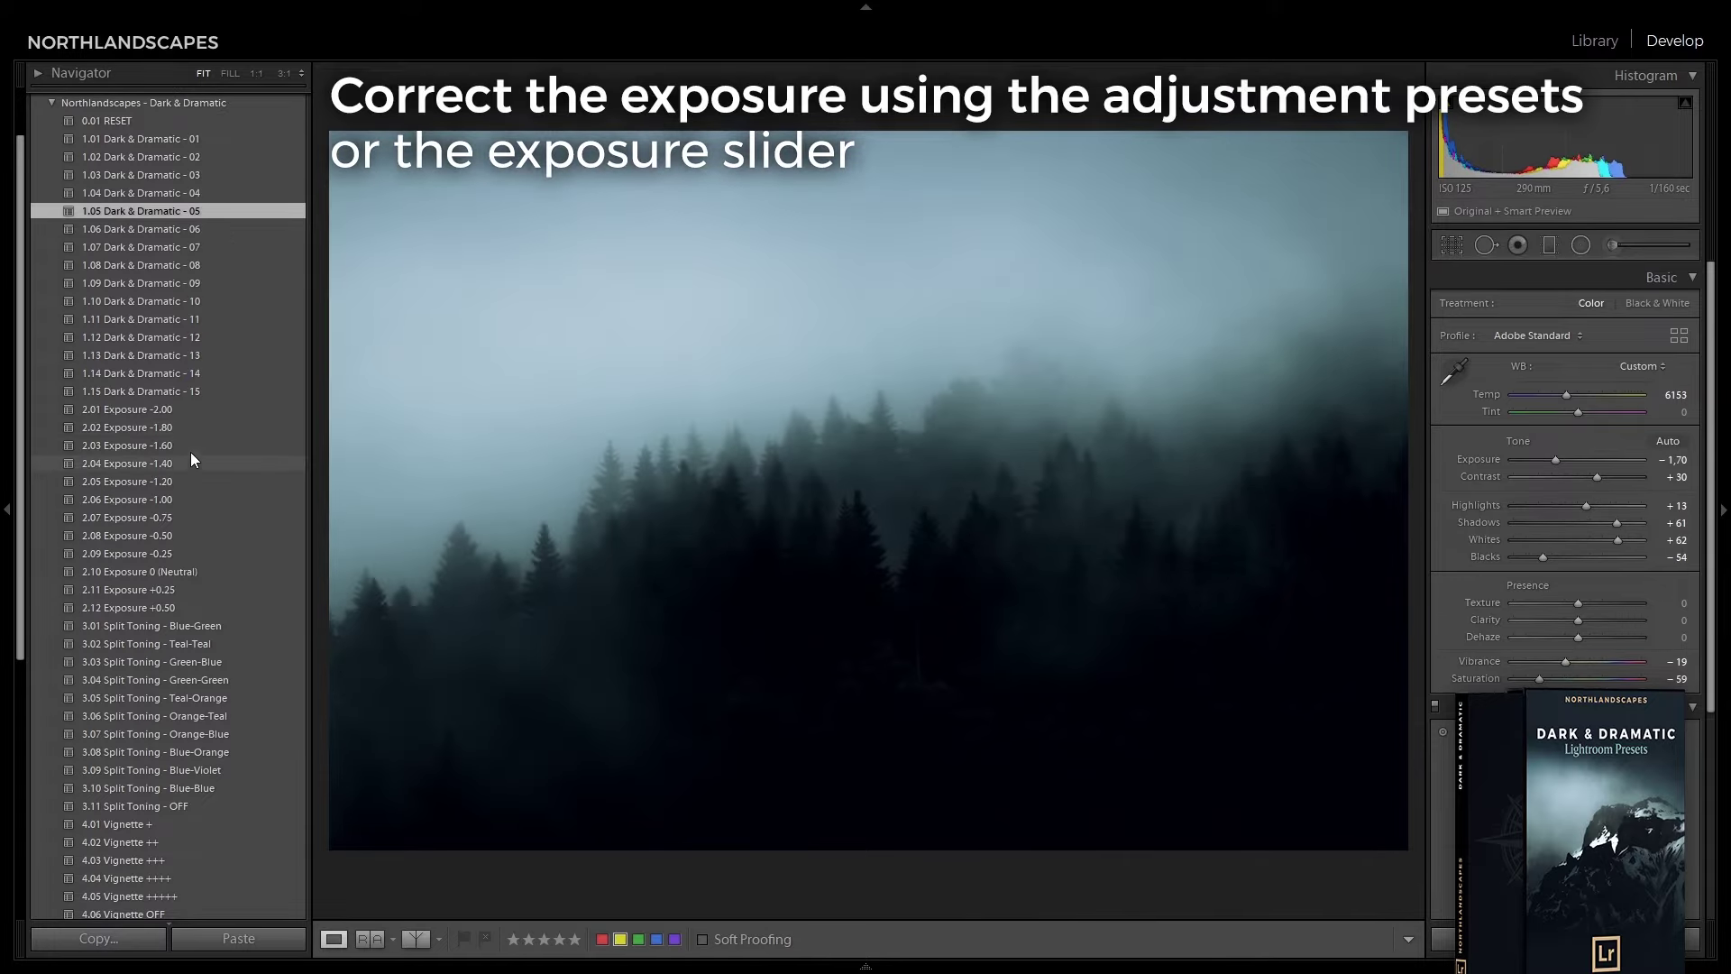
left_click(192, 448)
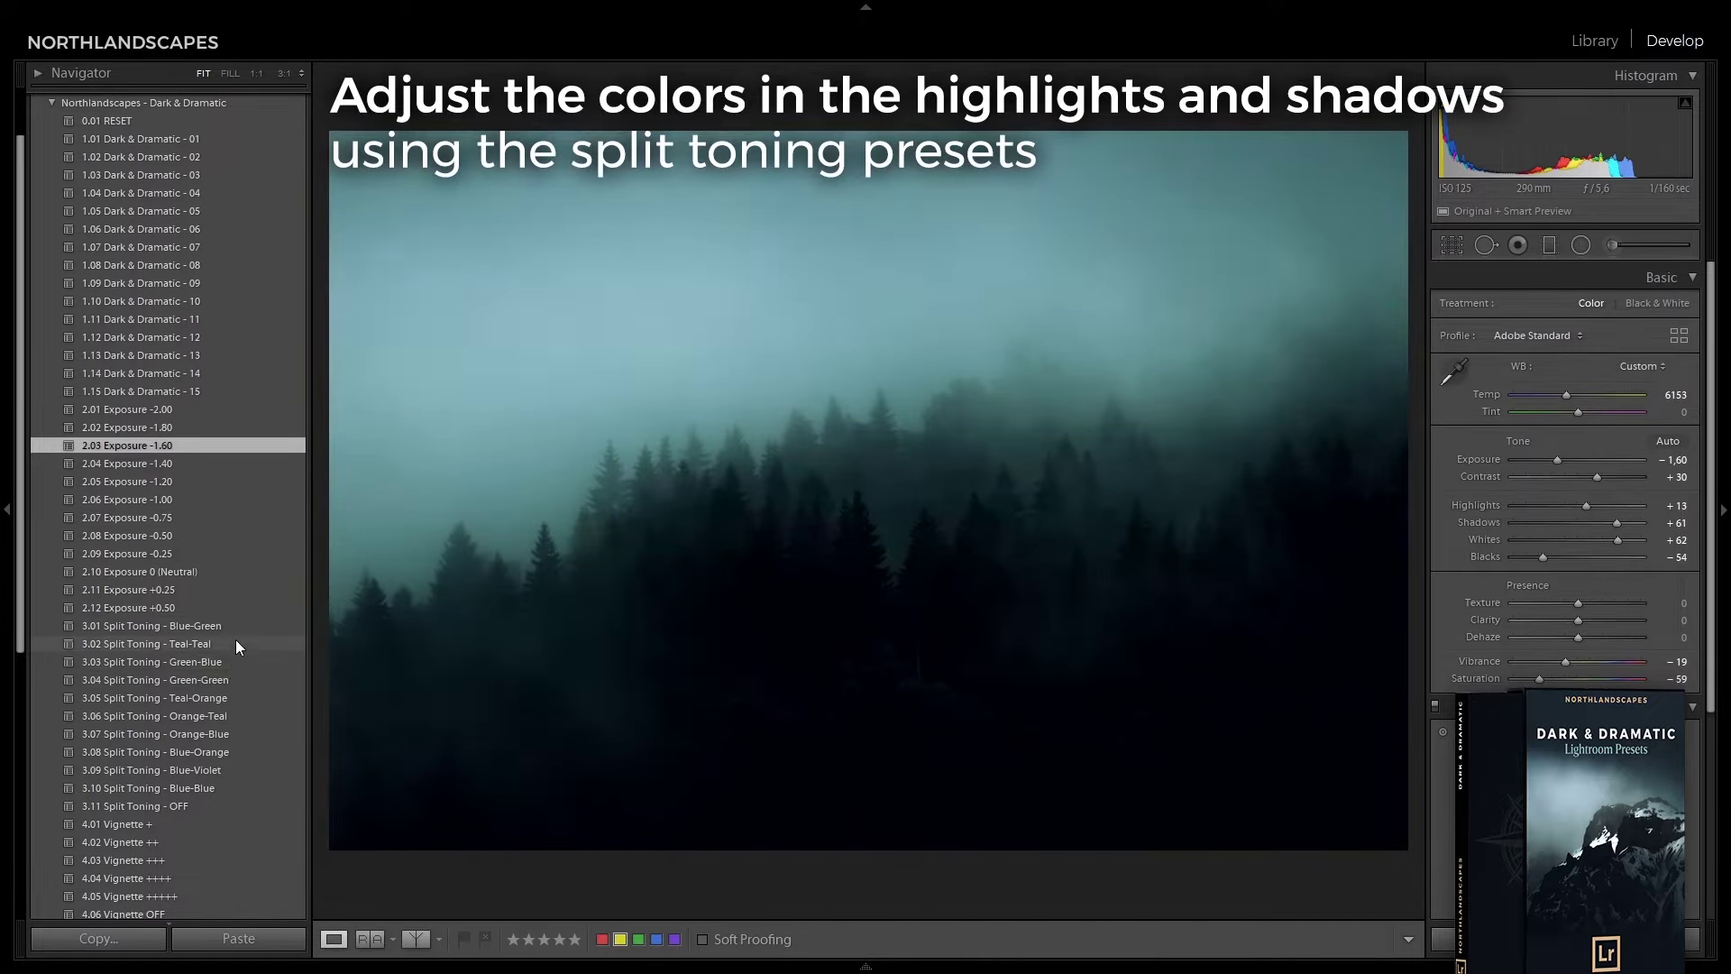
left_click(232, 646)
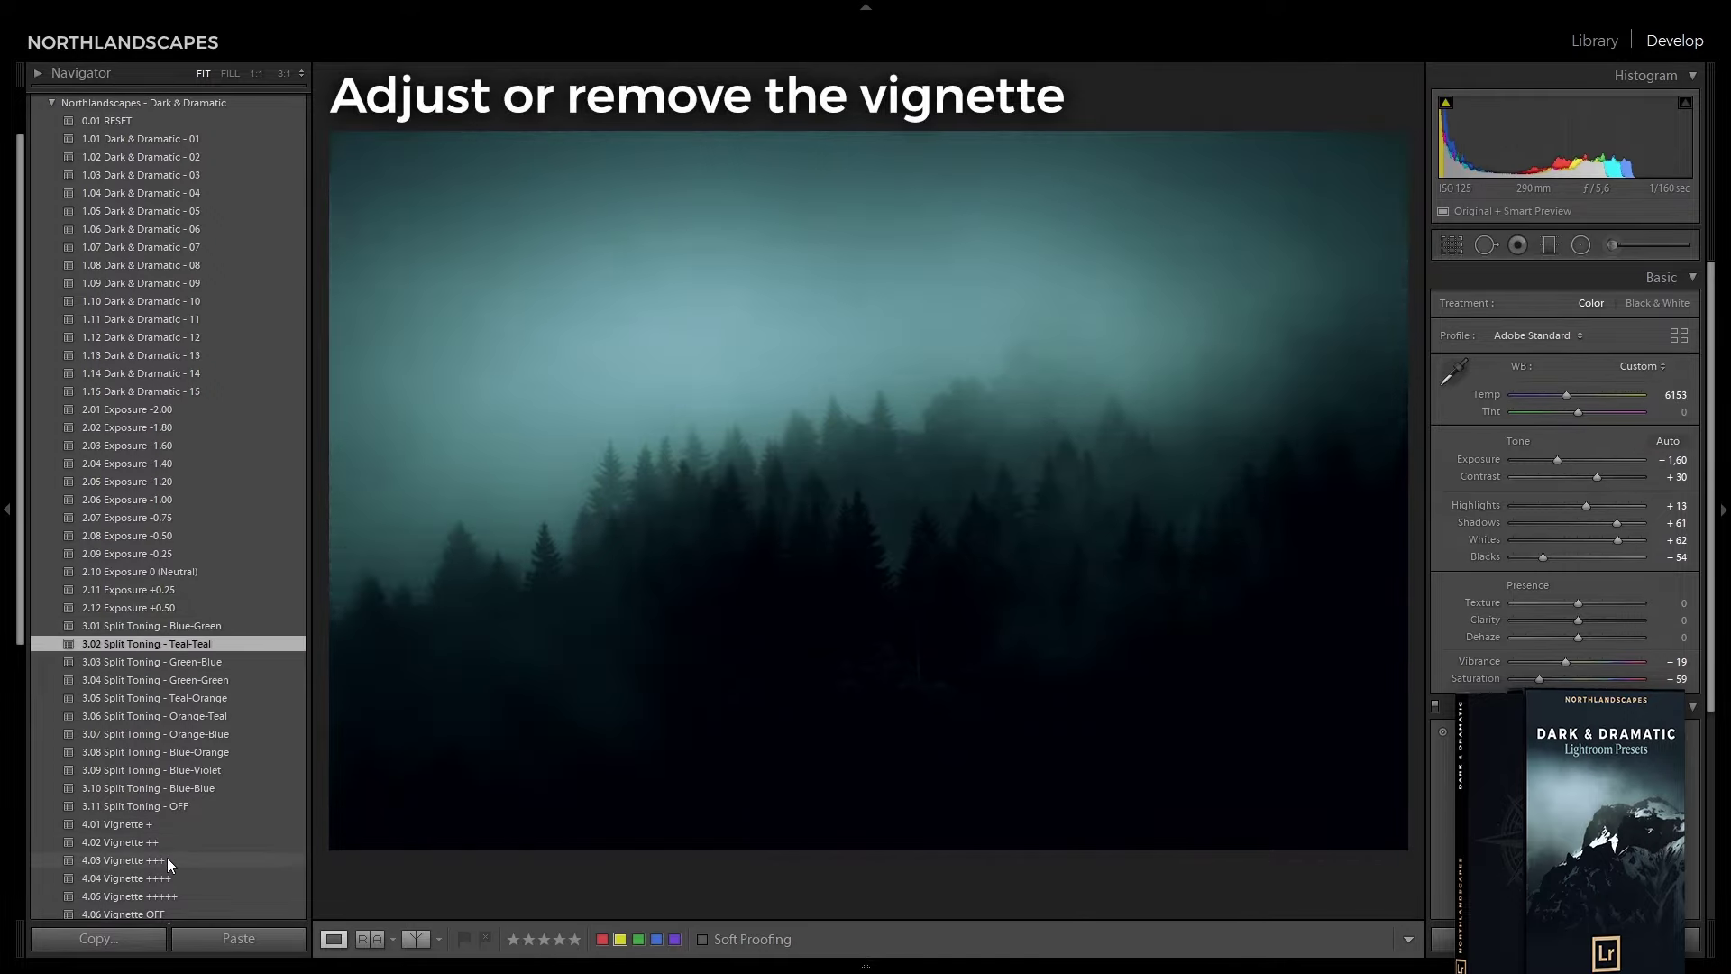
left_click(170, 842)
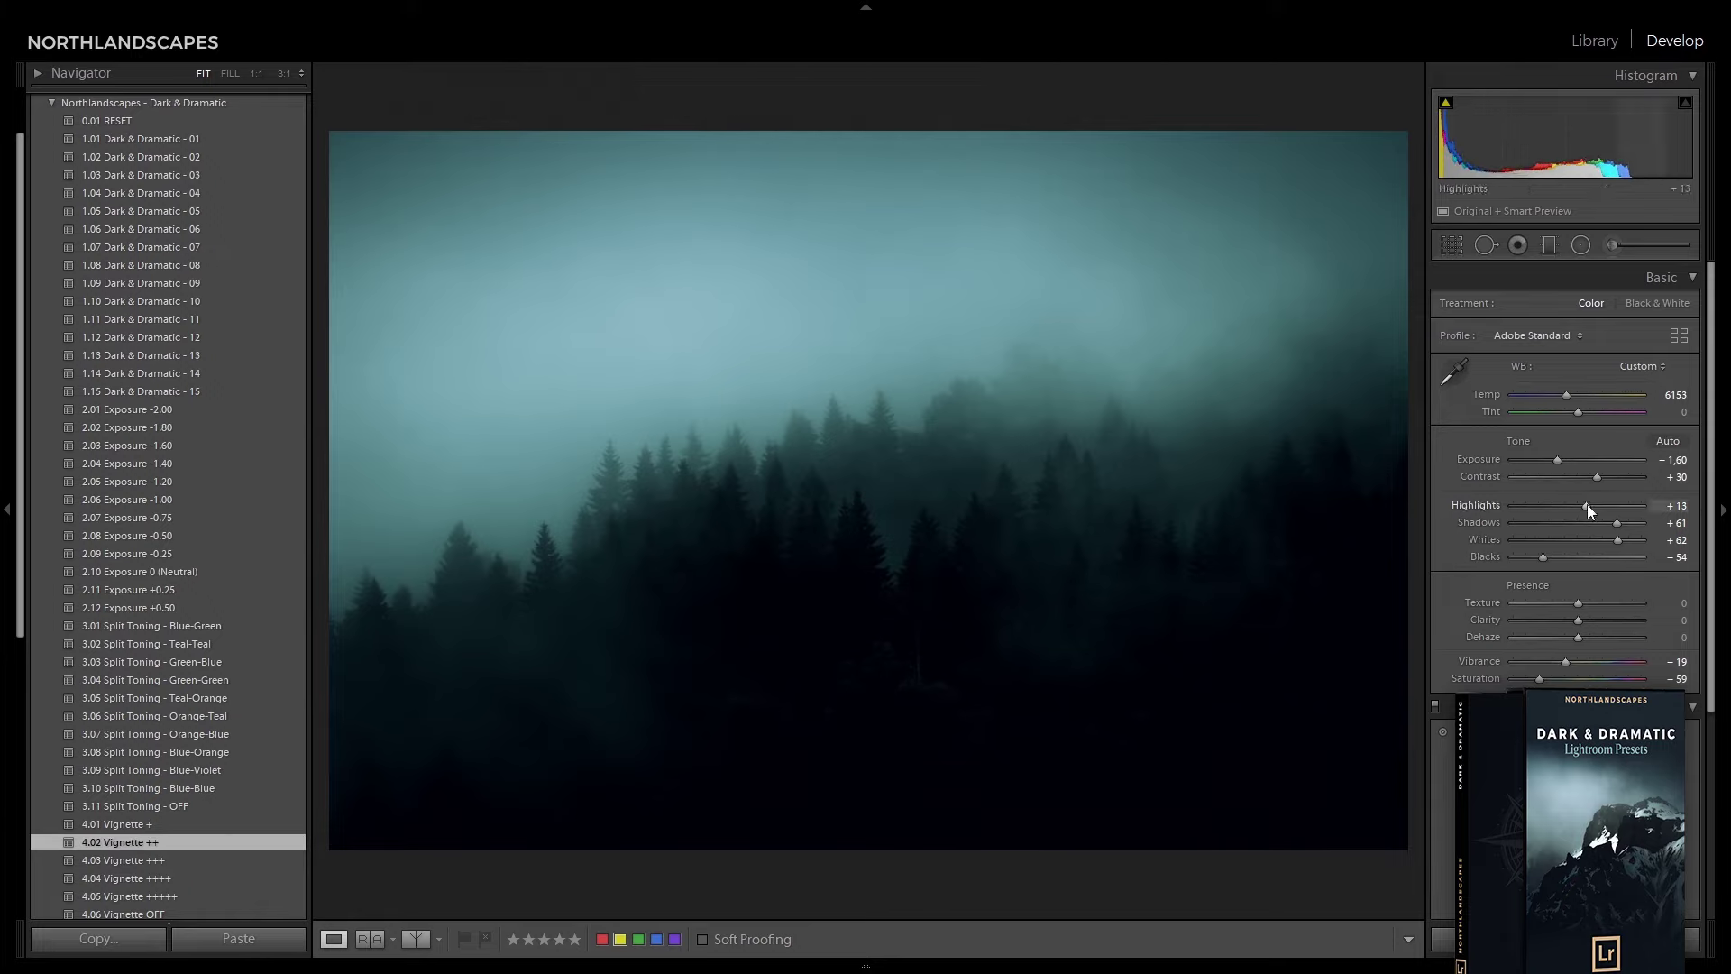
- Set the misty forest's Highlights to about -2, Shadows to +94 and Blacks to about -30
mouse_move(1587, 505)
left_mouse_down()
mouse_move(1565, 509)
mouse_move(1653, 523)
mouse_move(1638, 526)
left_mouse_up()
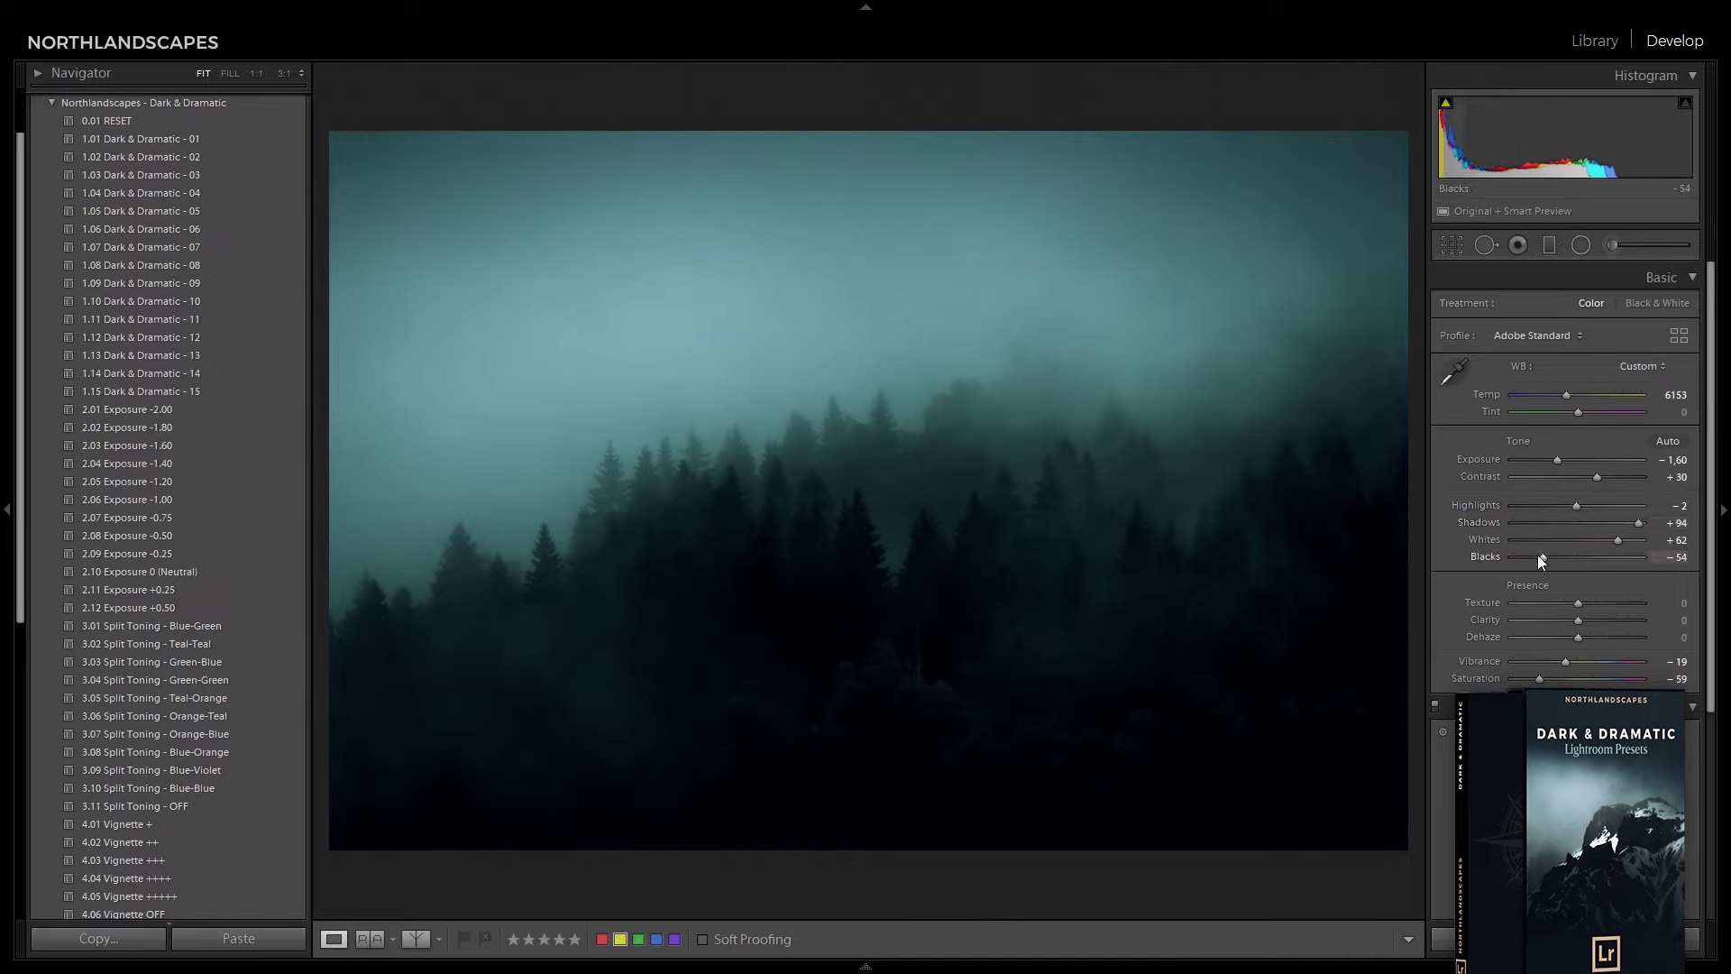
left_click_drag(1544, 559, 1558, 555)
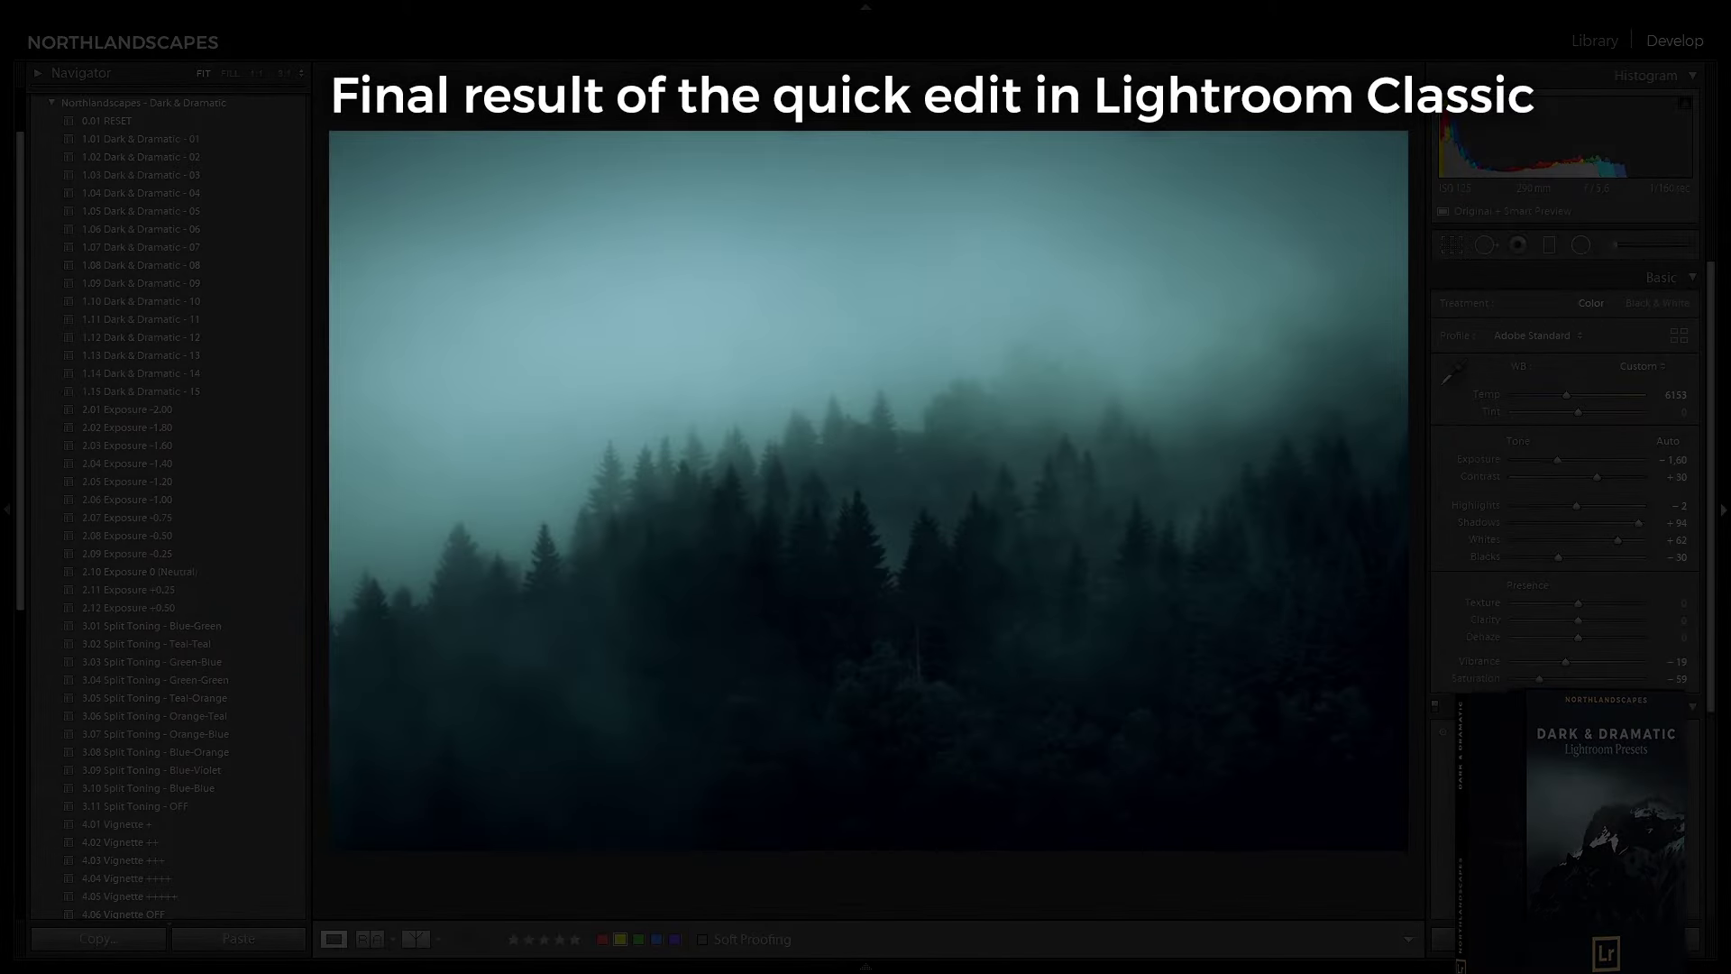
- Show the finished misty forest edit in Before/After view
key("y")
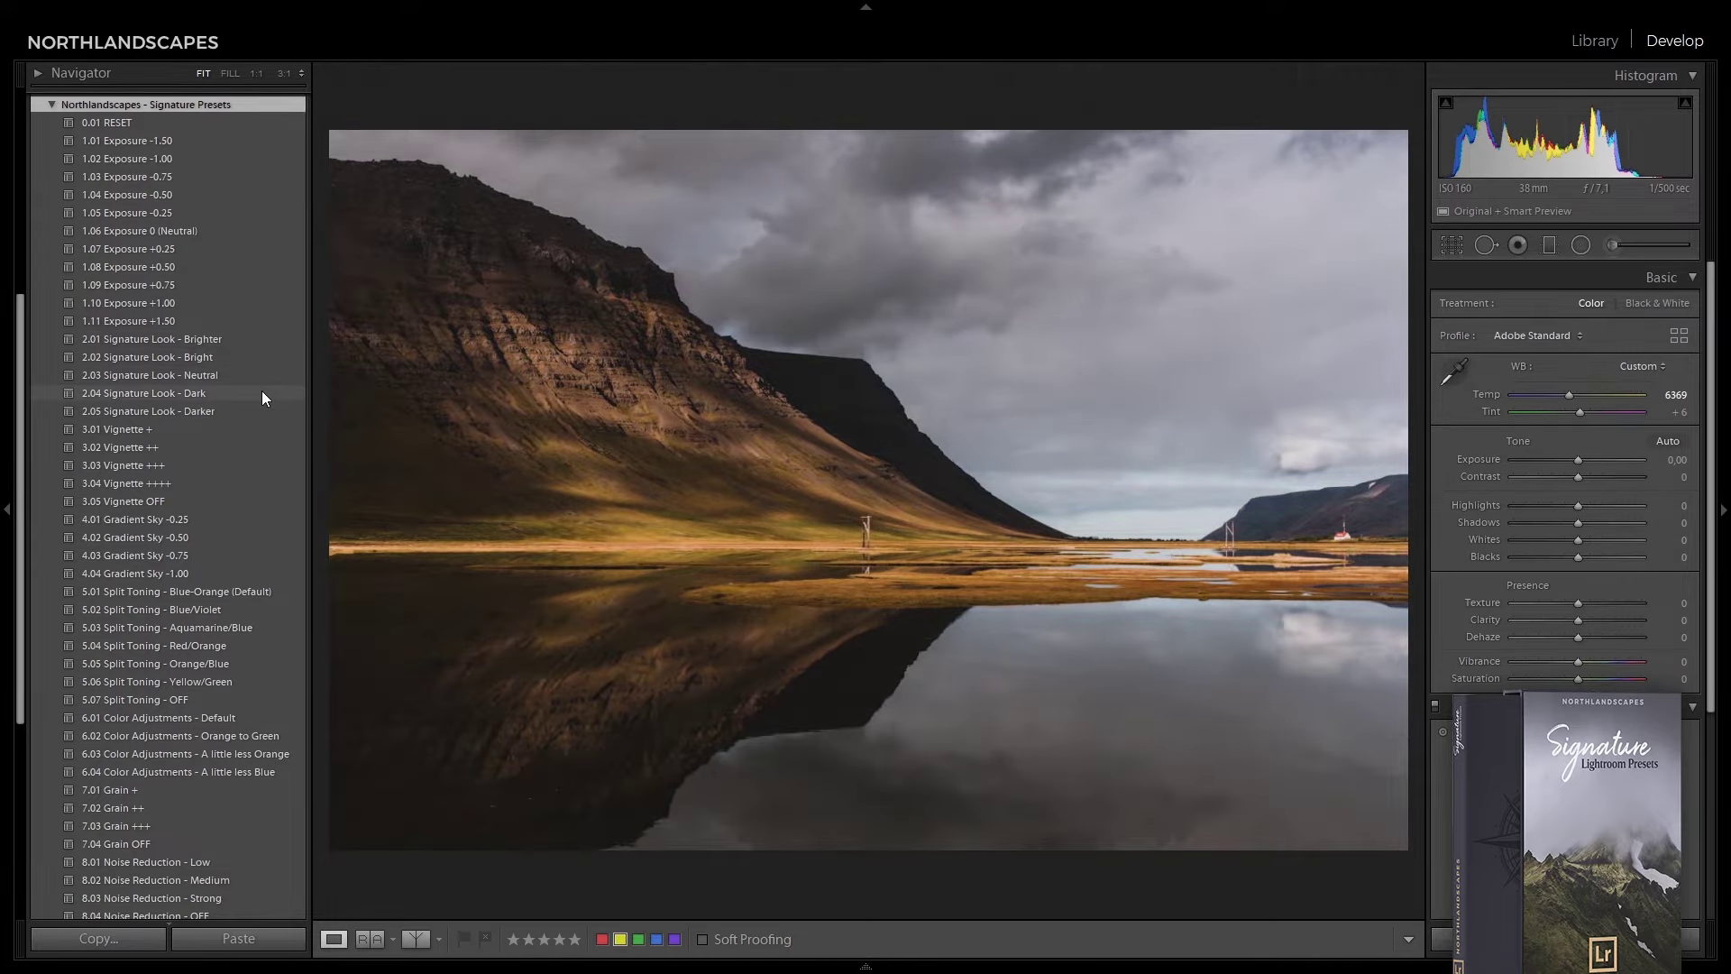
- Apply Signature Look - Dark, Vignette + and Gradient Sky -0.25, then raise Highlights to -26 and Whites to -16
left_click(262, 394)
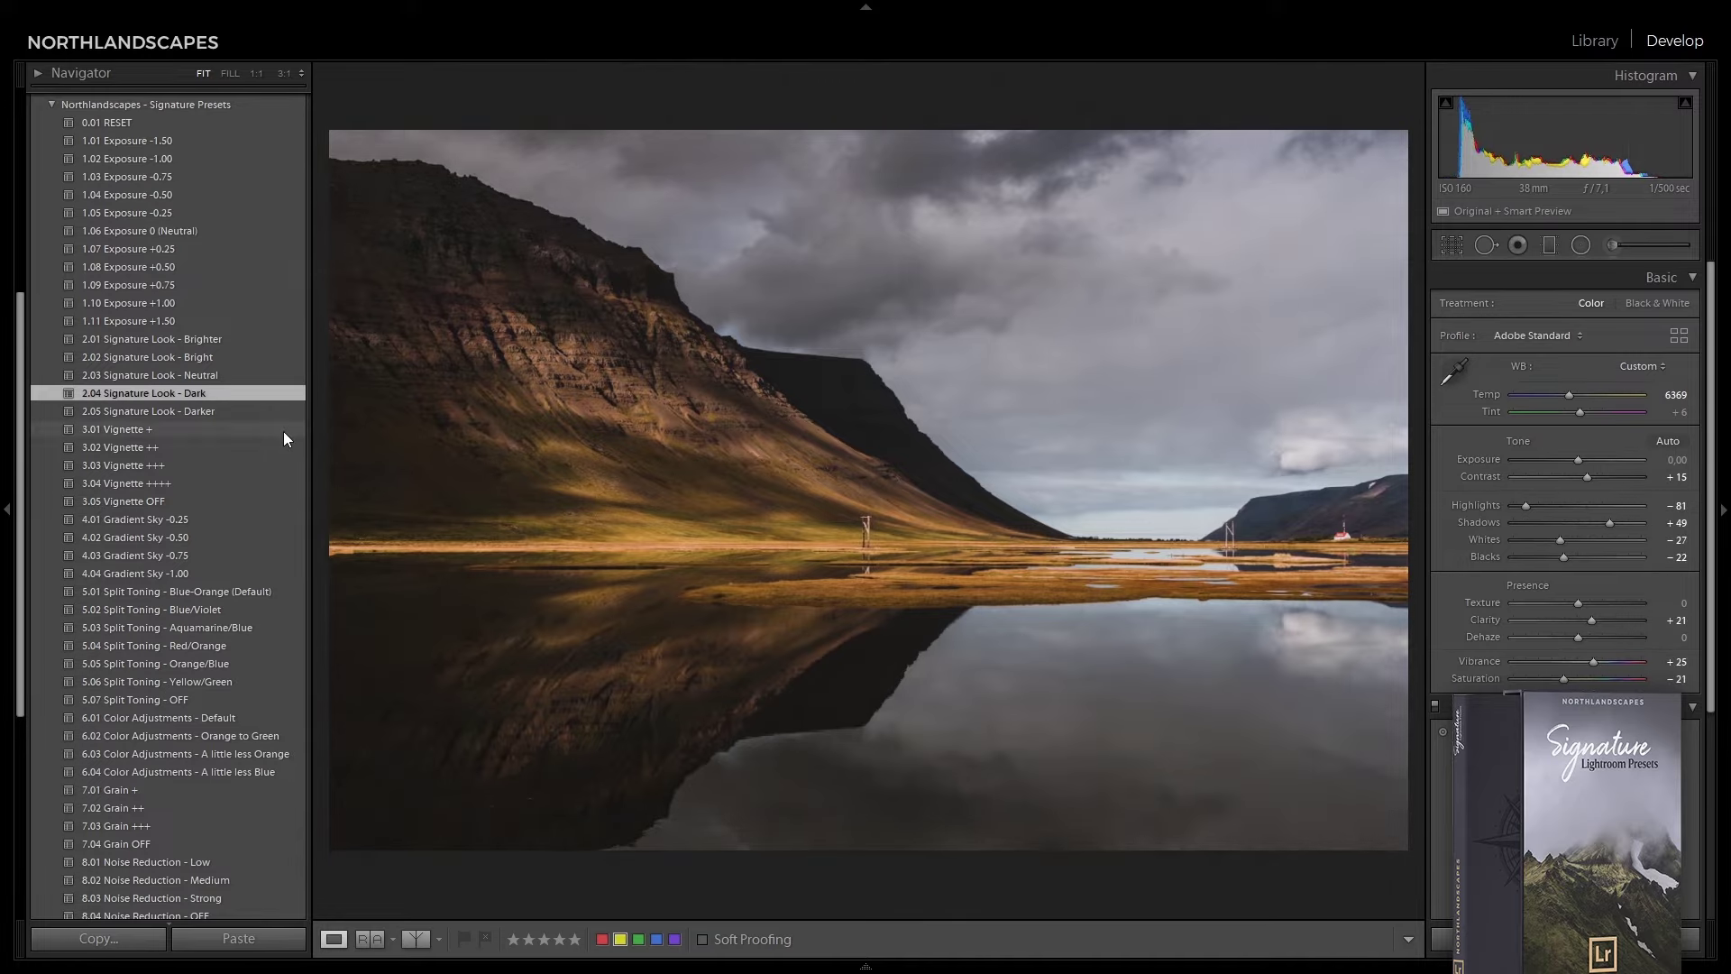
left_click(278, 431)
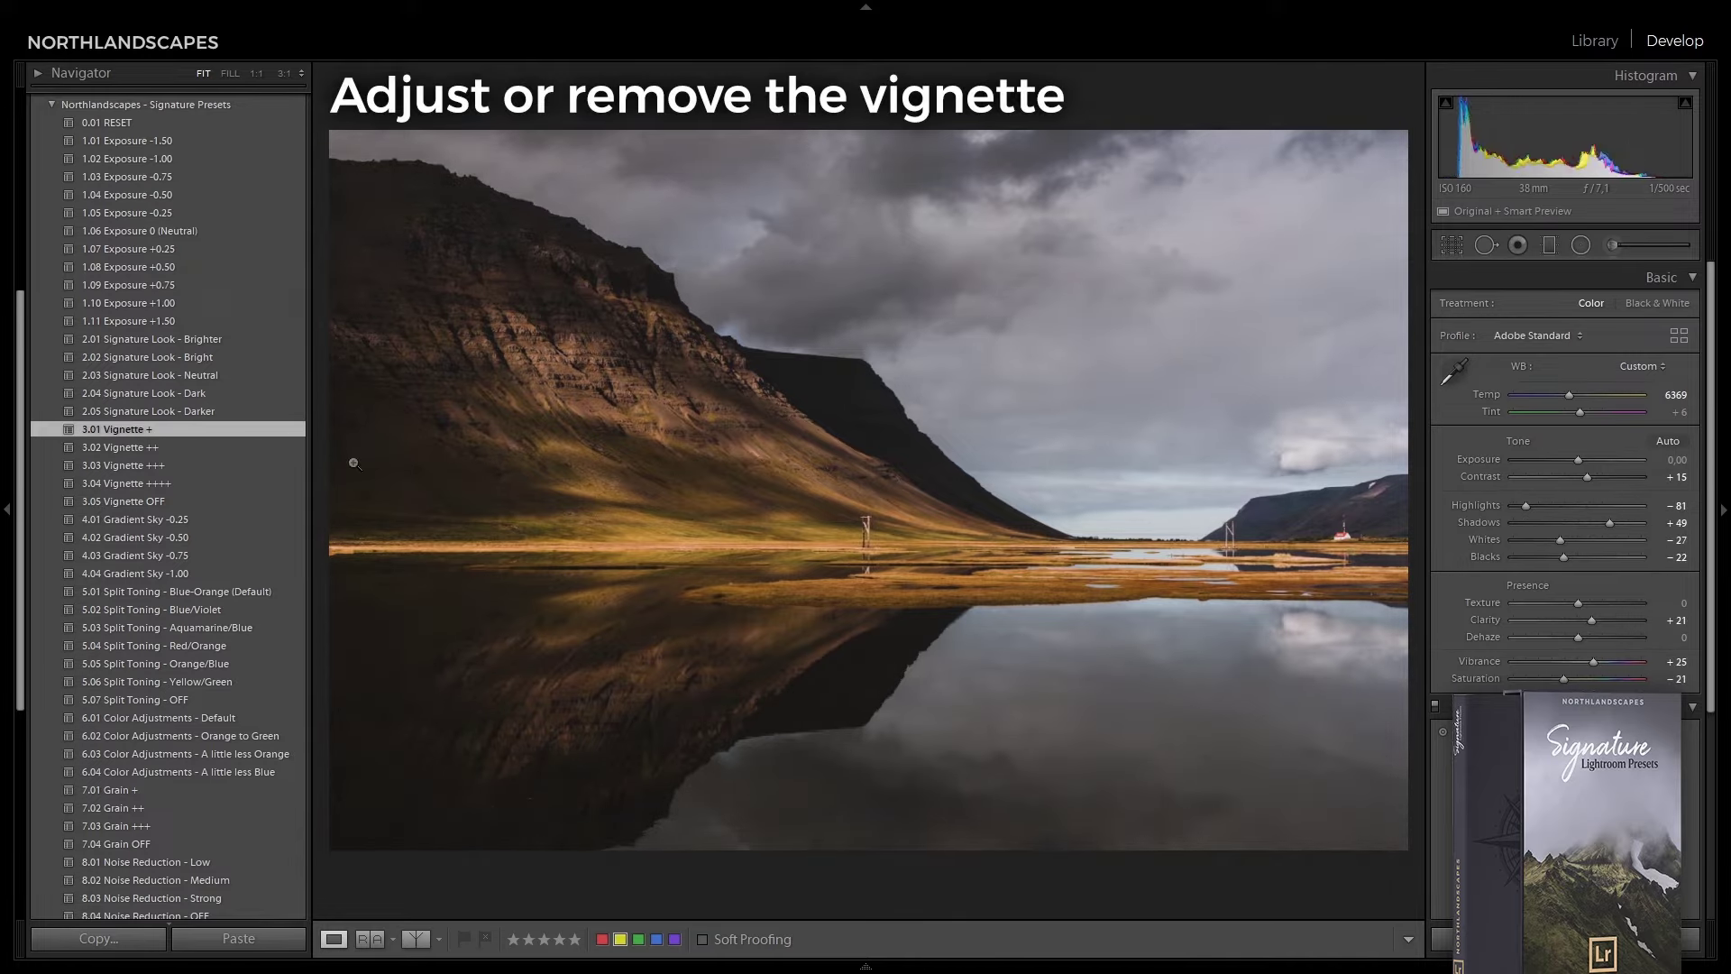
left_click(291, 519)
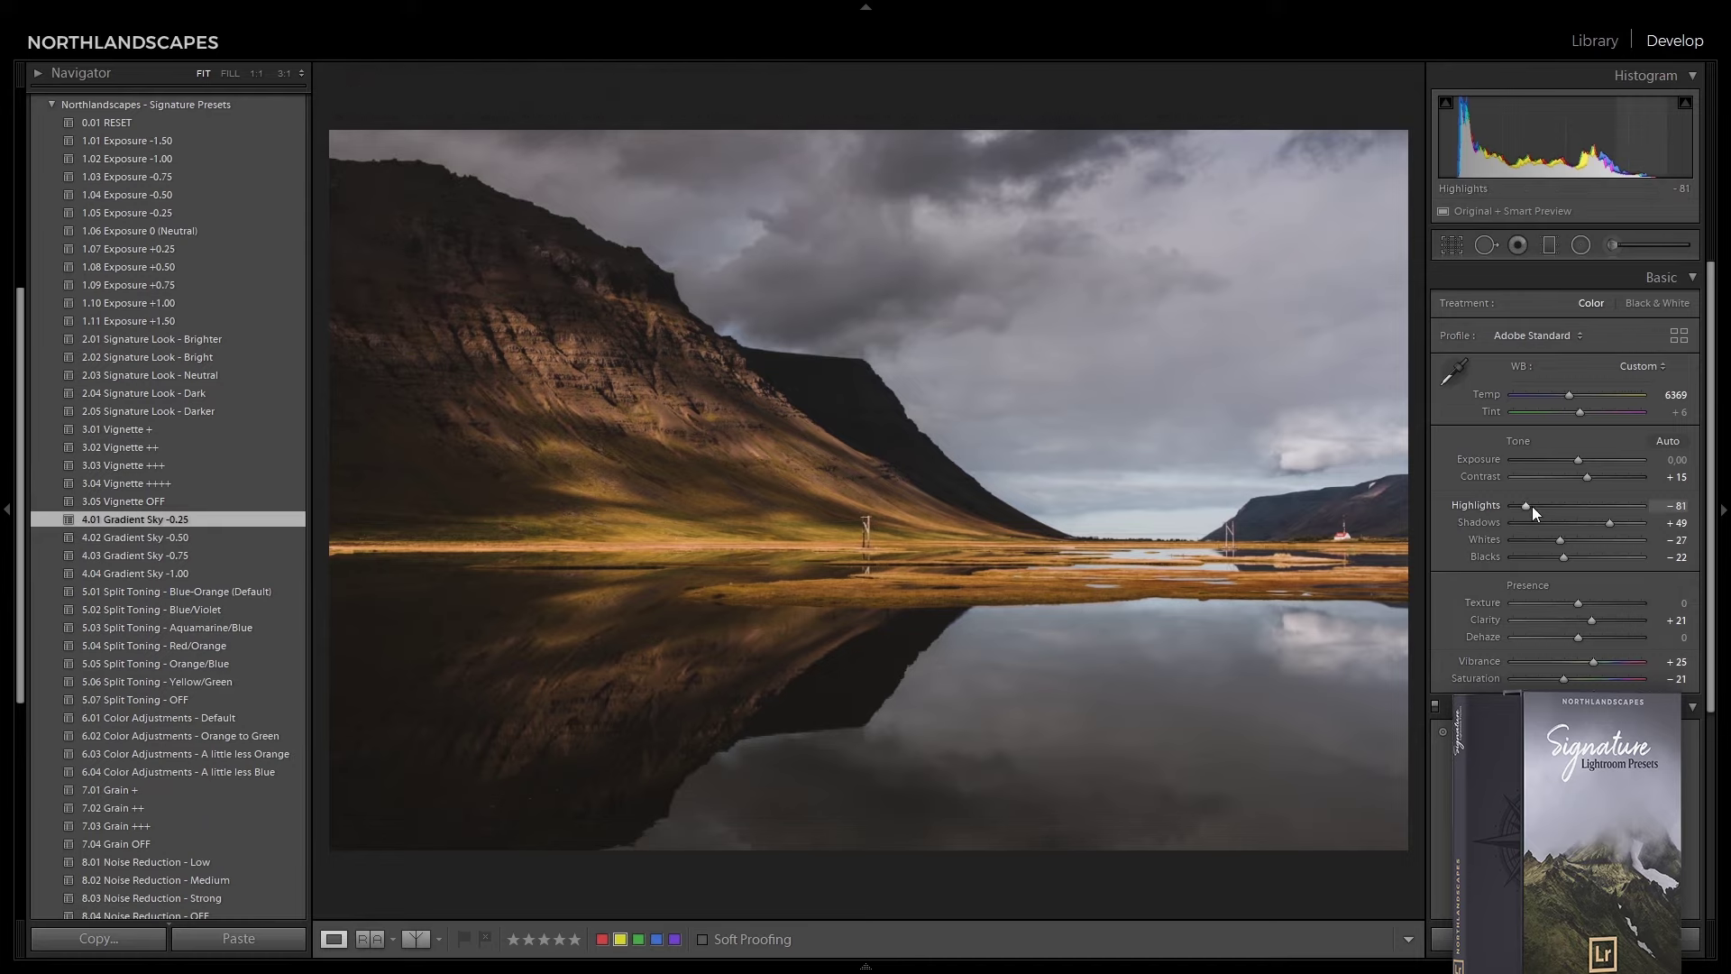
mouse_move(1528, 506)
left_mouse_down()
mouse_move(1562, 496)
mouse_move(1634, 522)
left_mouse_up()
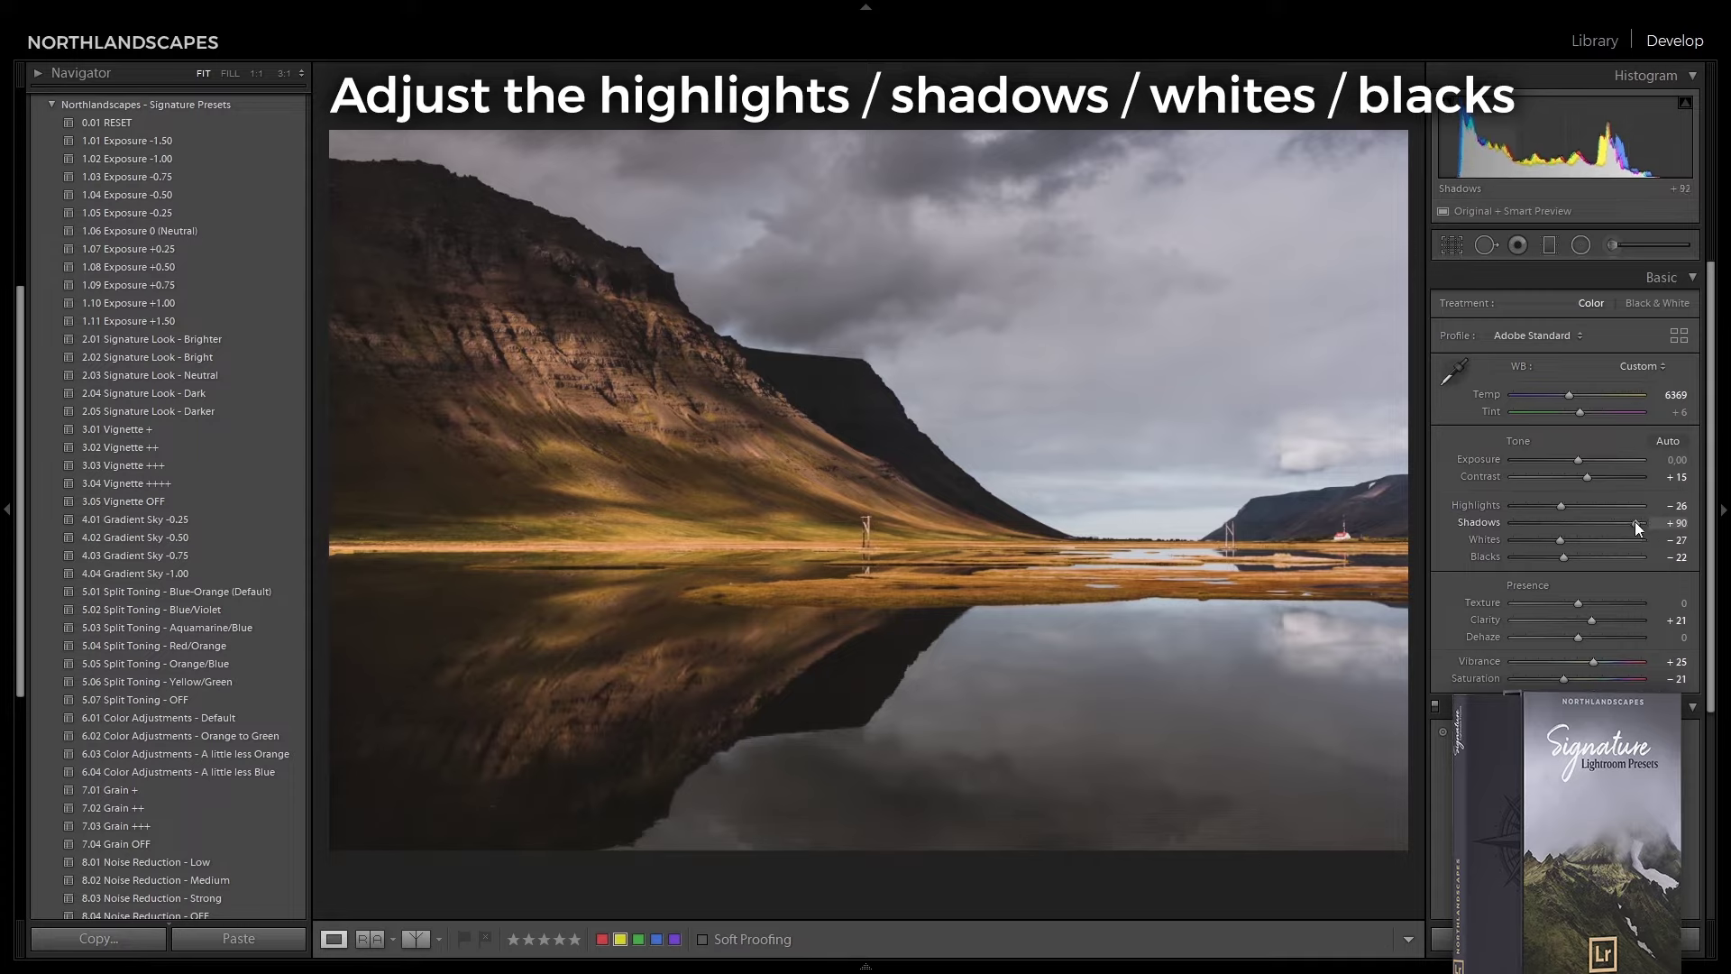
left_click_drag(1561, 539, 1568, 556)
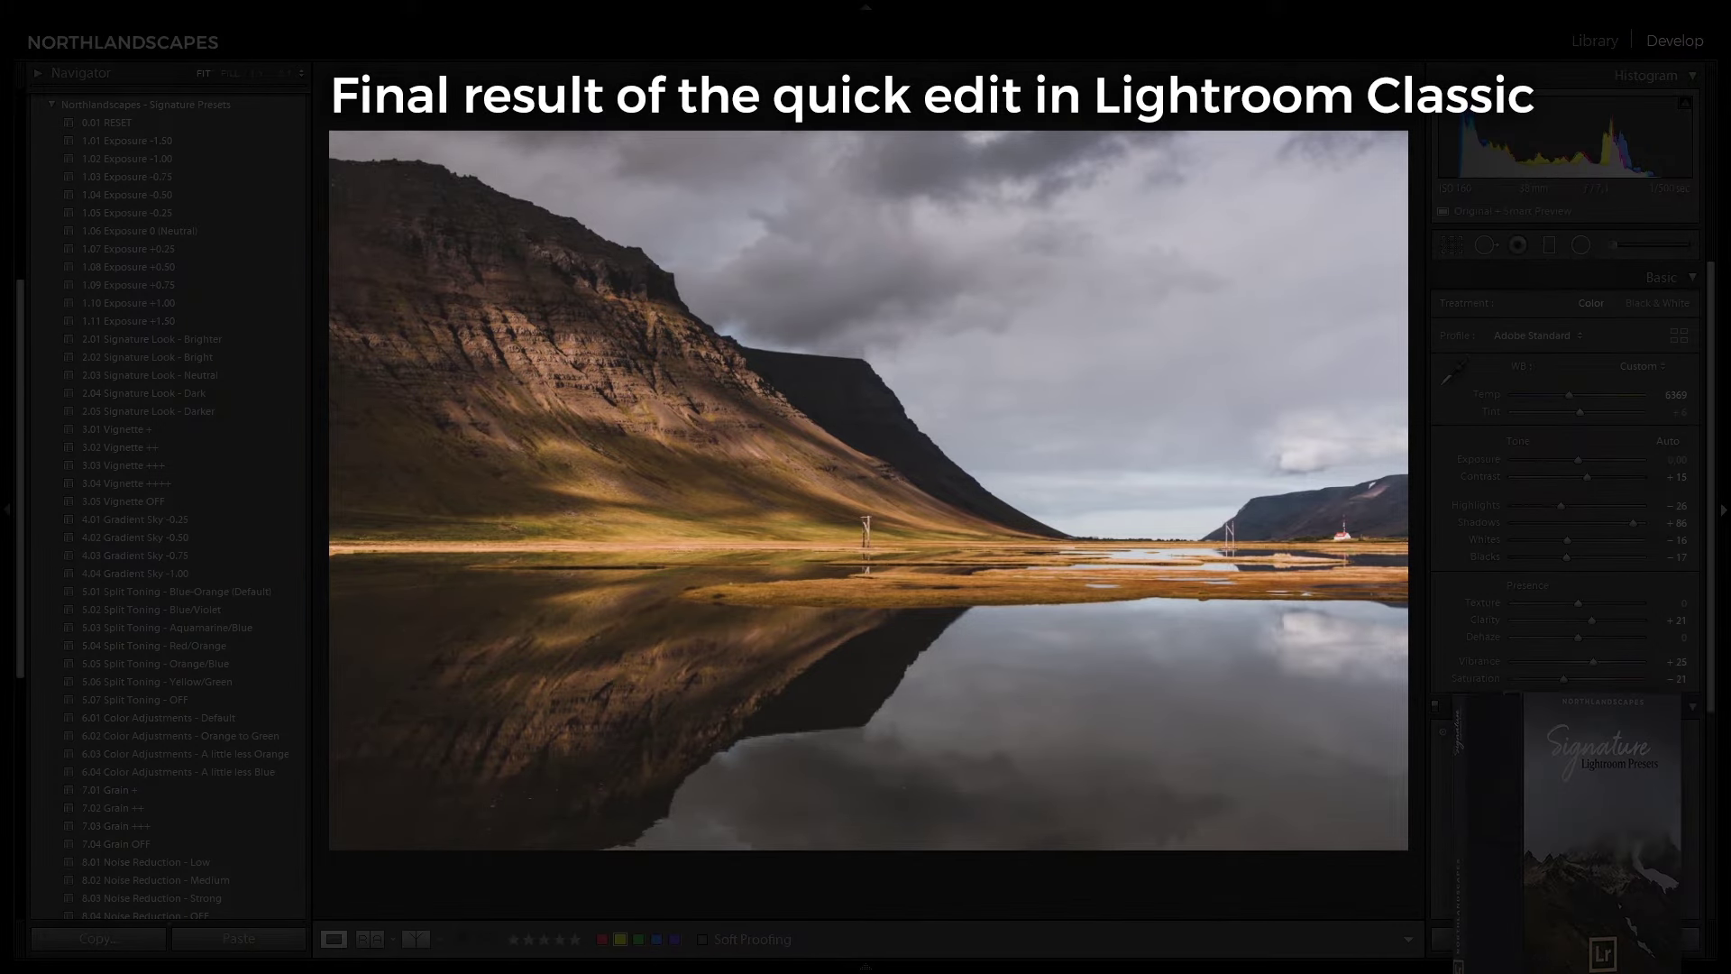
- Show the edited reflection photo in a Before/After comparison with its original
key("shift+y")
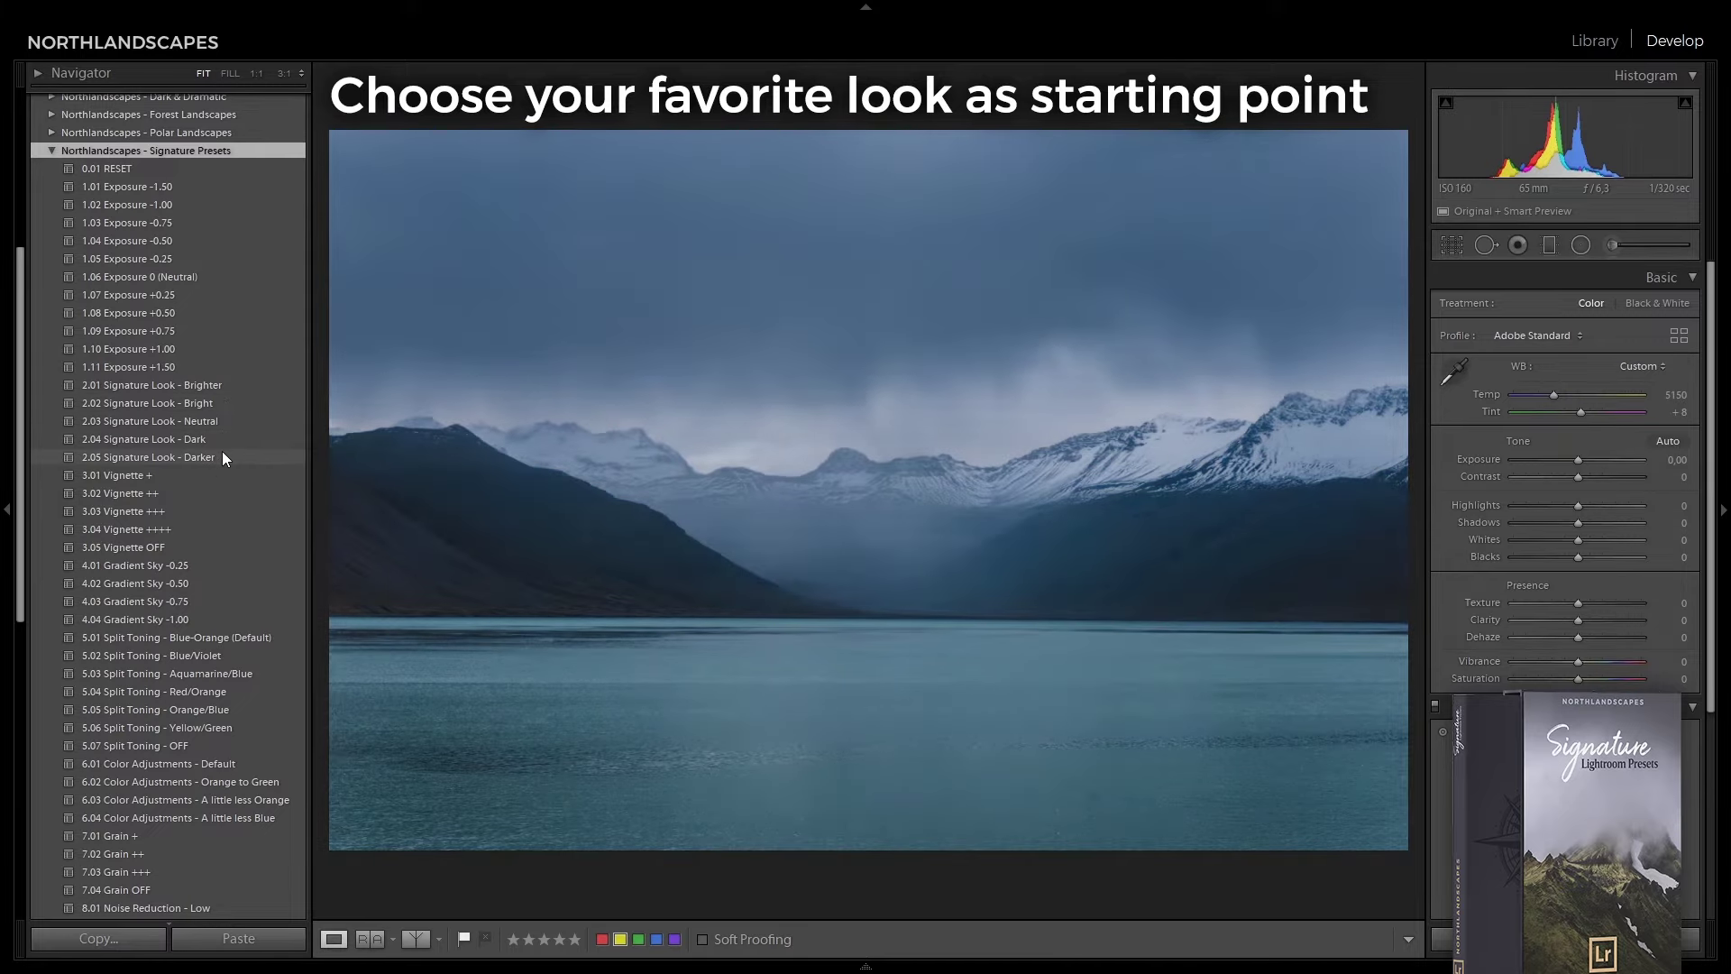
- Apply 2.05 Signature Look - Darker, 3.03 Vignette +++ and 4.02 Gradient Sky -0.50 to the lake photo
left_click(223, 457)
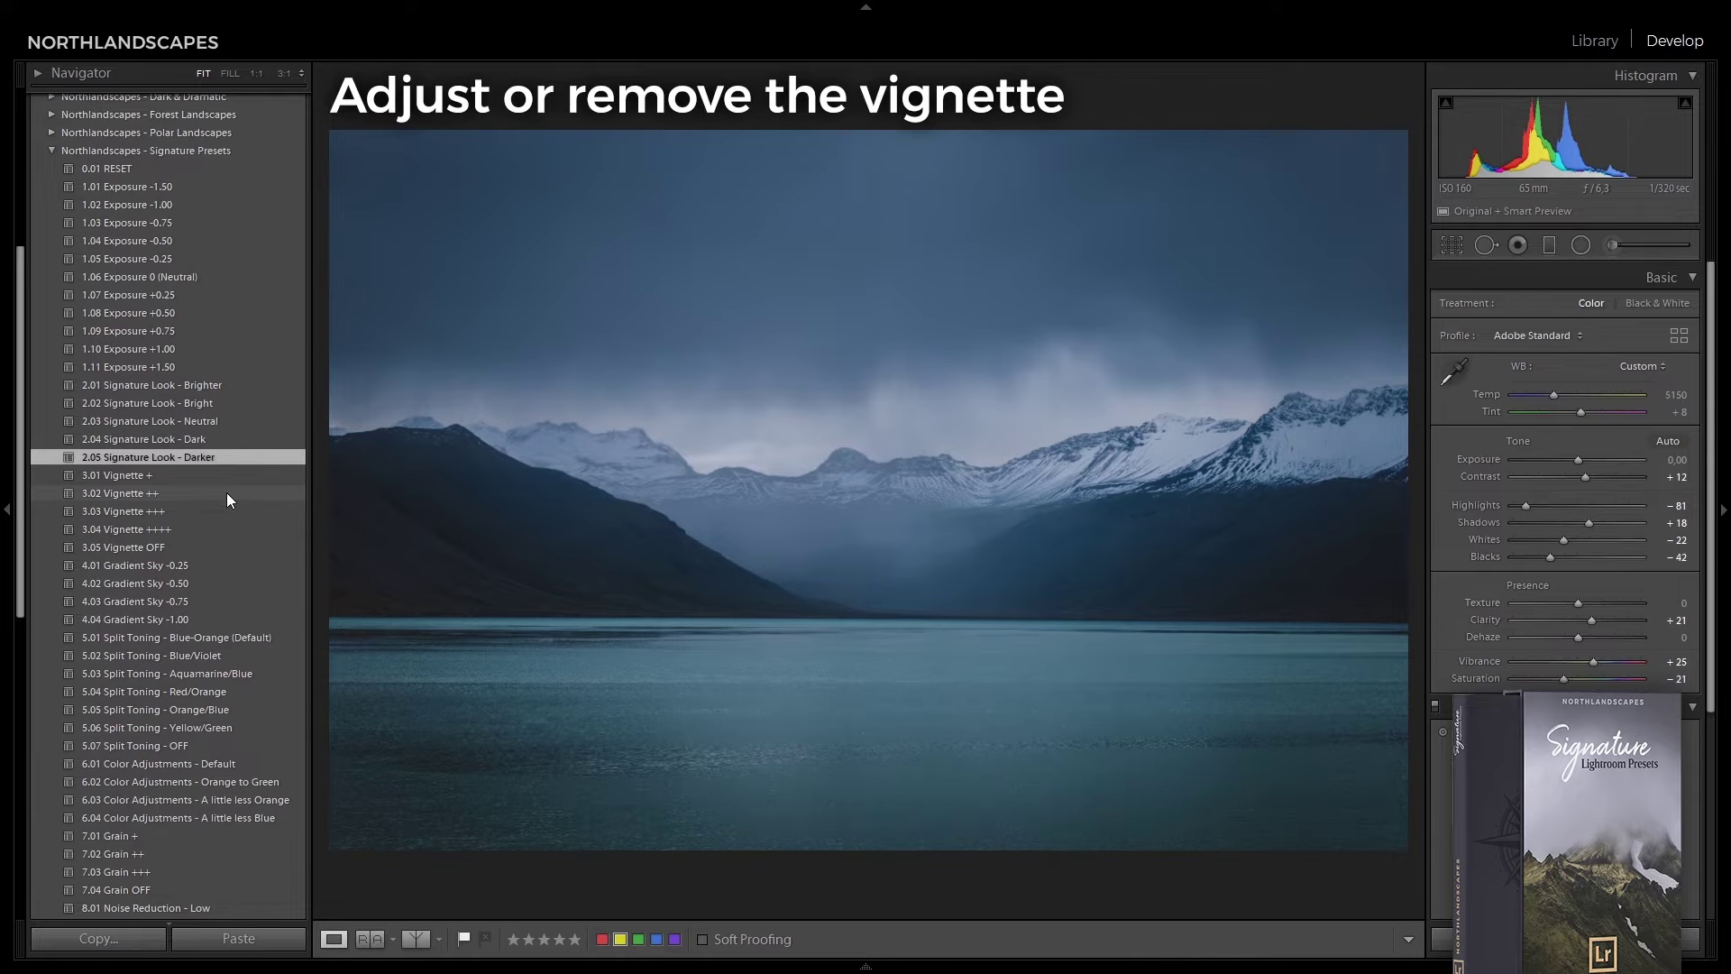
left_click(226, 503)
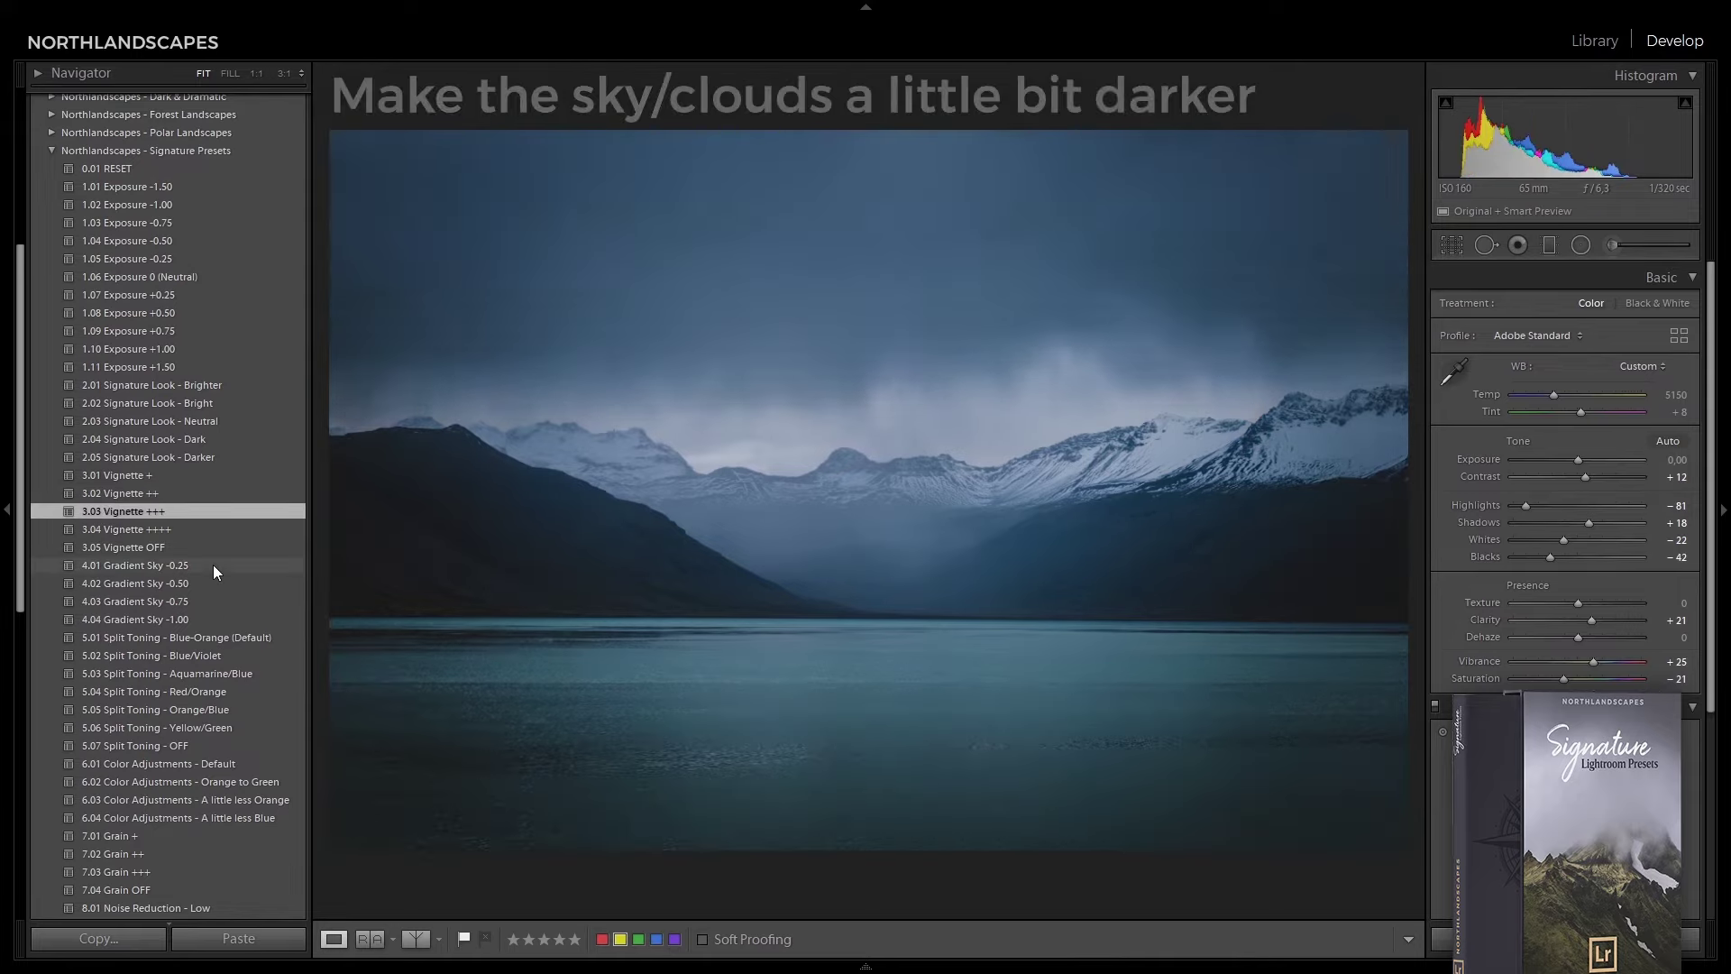
left_click(210, 581)
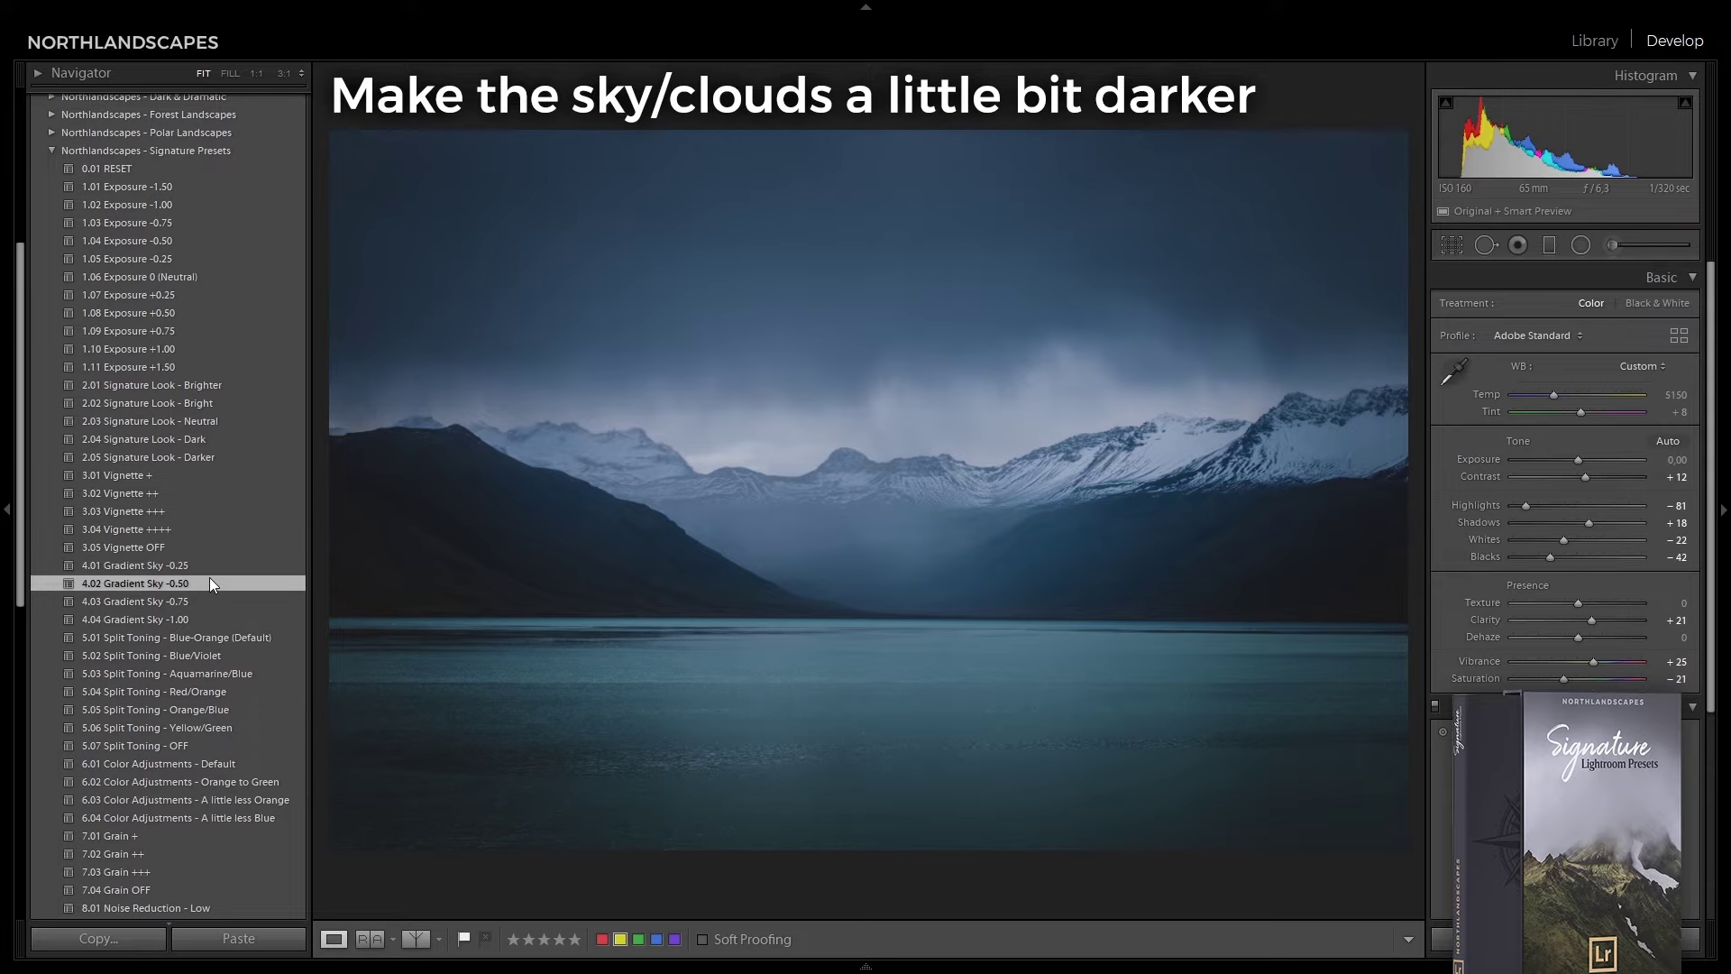
- Raise highlights, brighten whites and deepen blacks, then compare with the original
left_click_drag(1527, 507, 1608, 524)
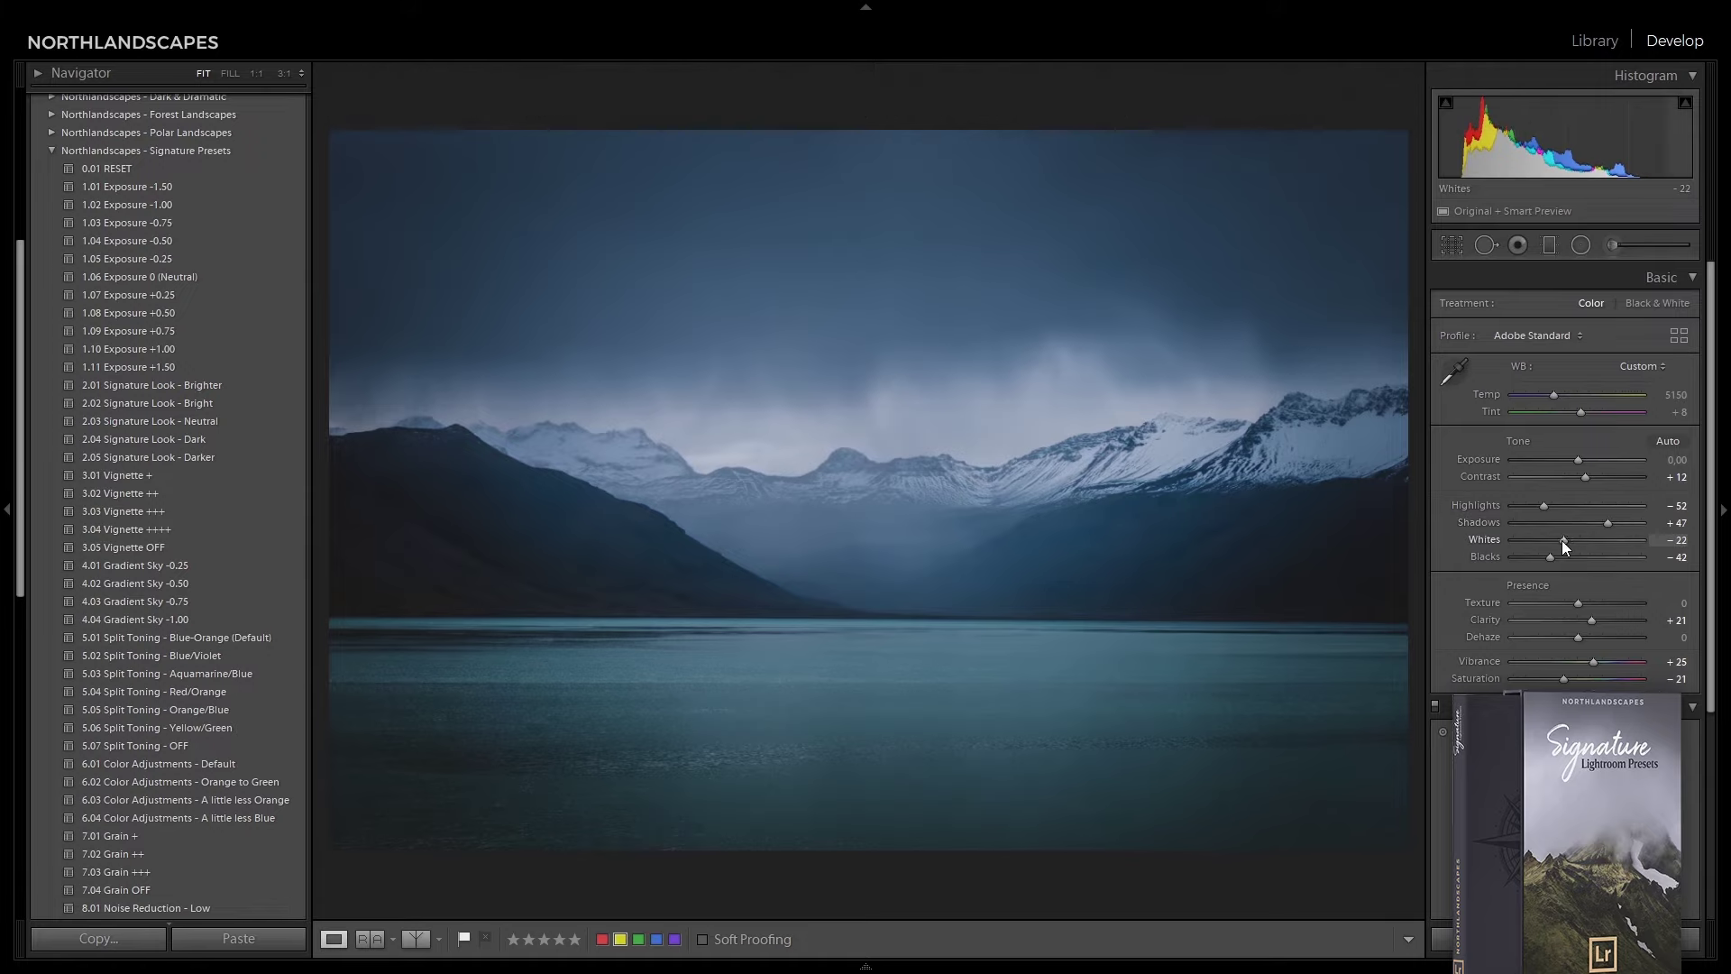
left_click_drag(1565, 541, 1575, 539)
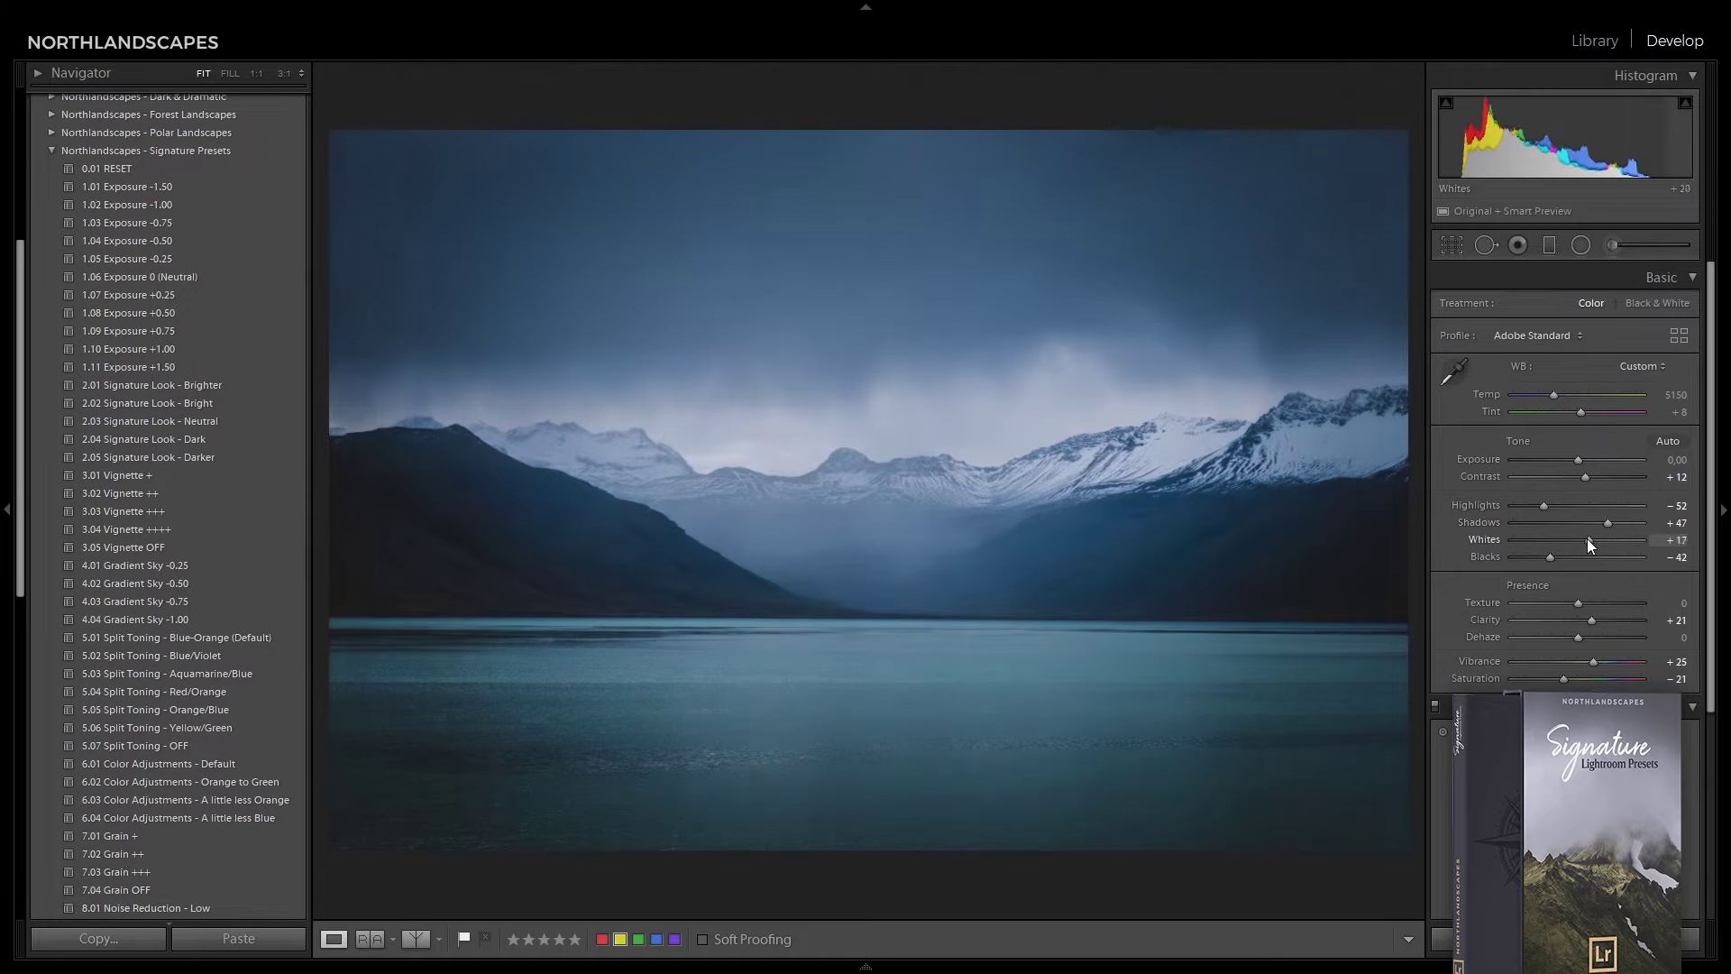
left_click_drag(1547, 556, 1546, 561)
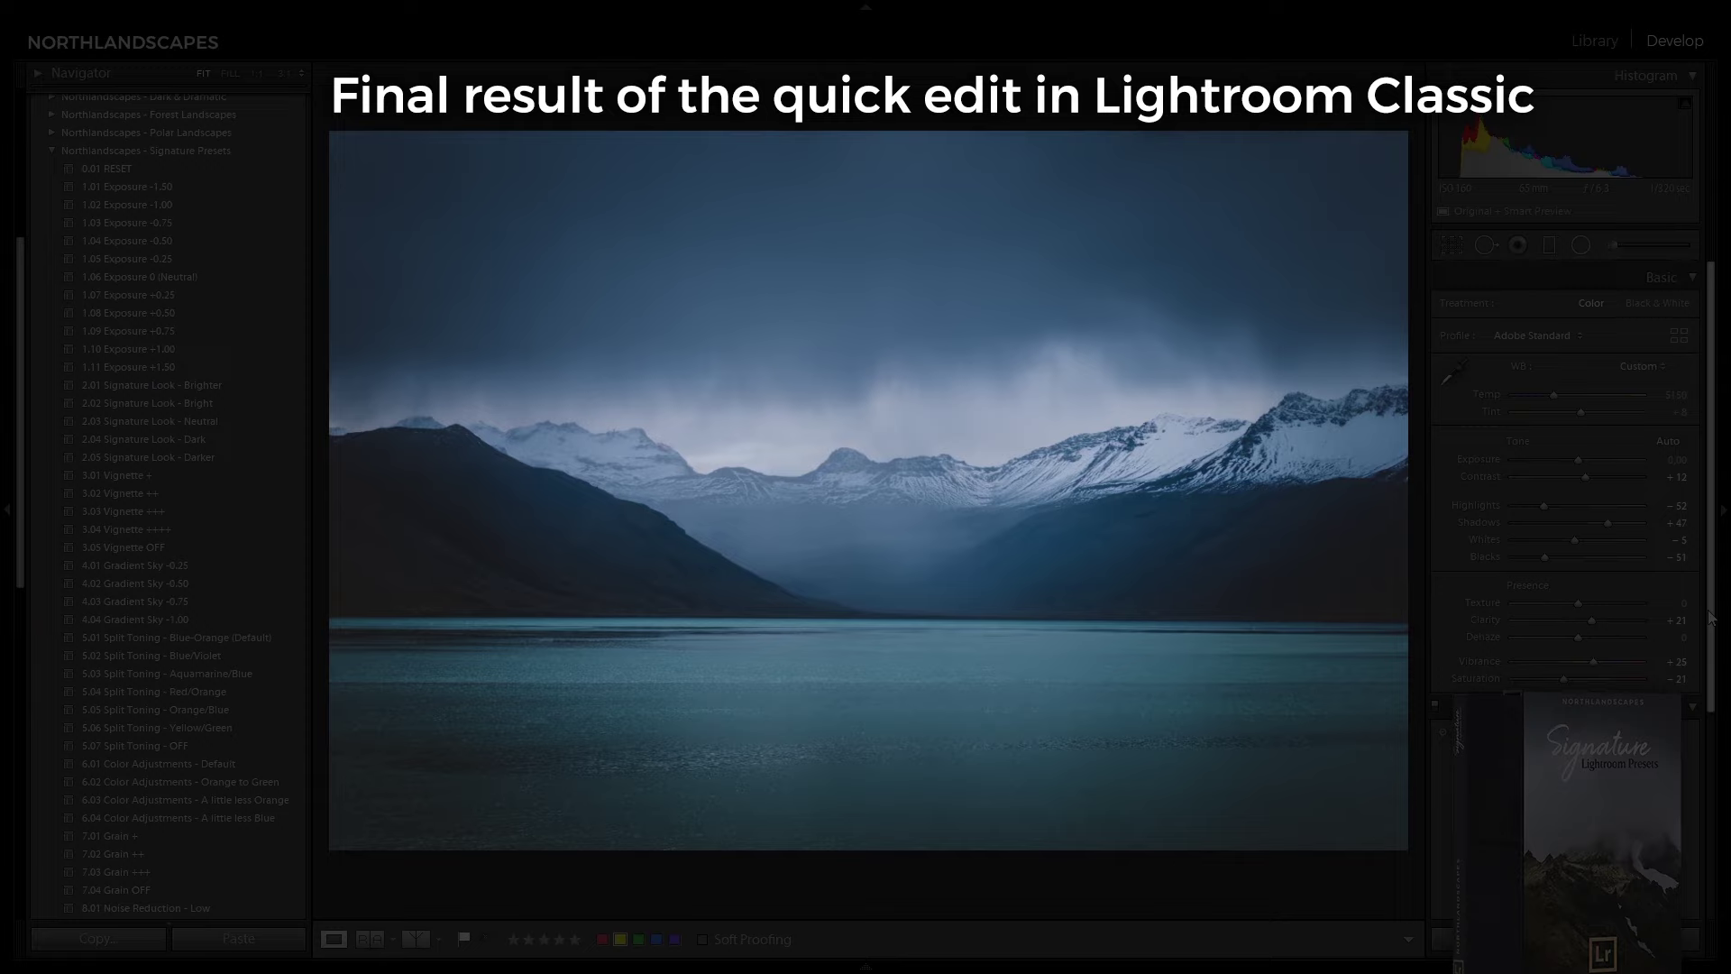
key("y")
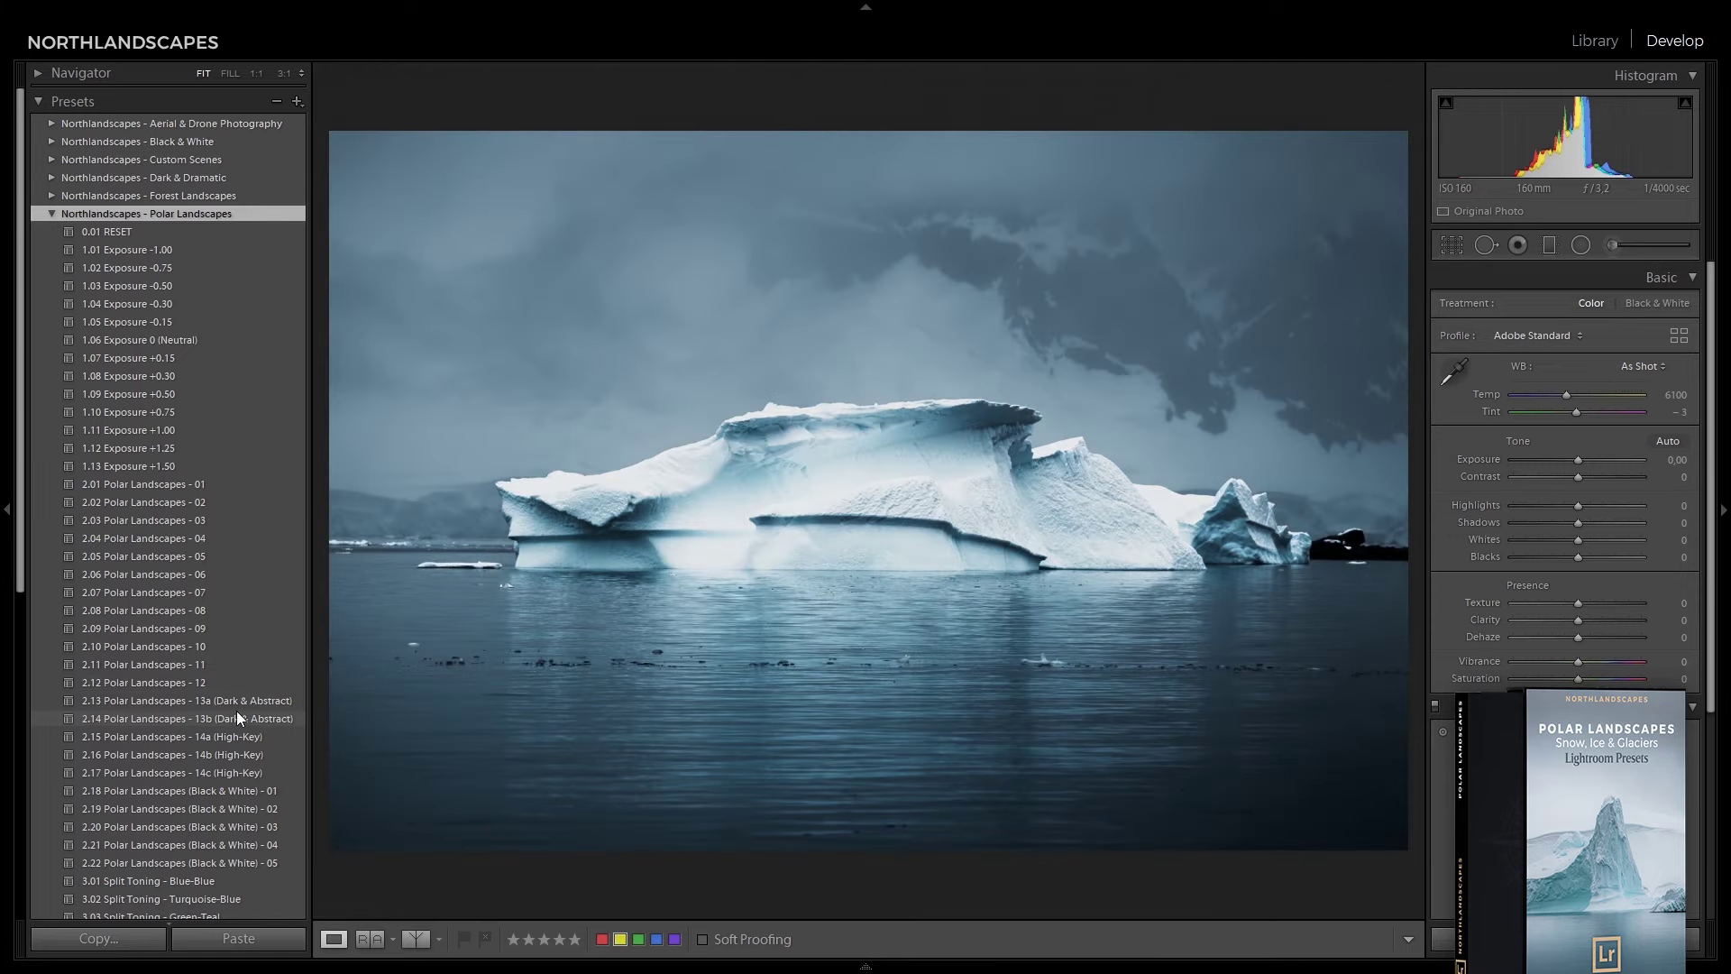
- Apply the Polar Landscapes 13a (Dark & Abstract) look and Vignette +++ to the iceberg photo
left_click(236, 701)
left_click_drag(18, 570, 31, 702)
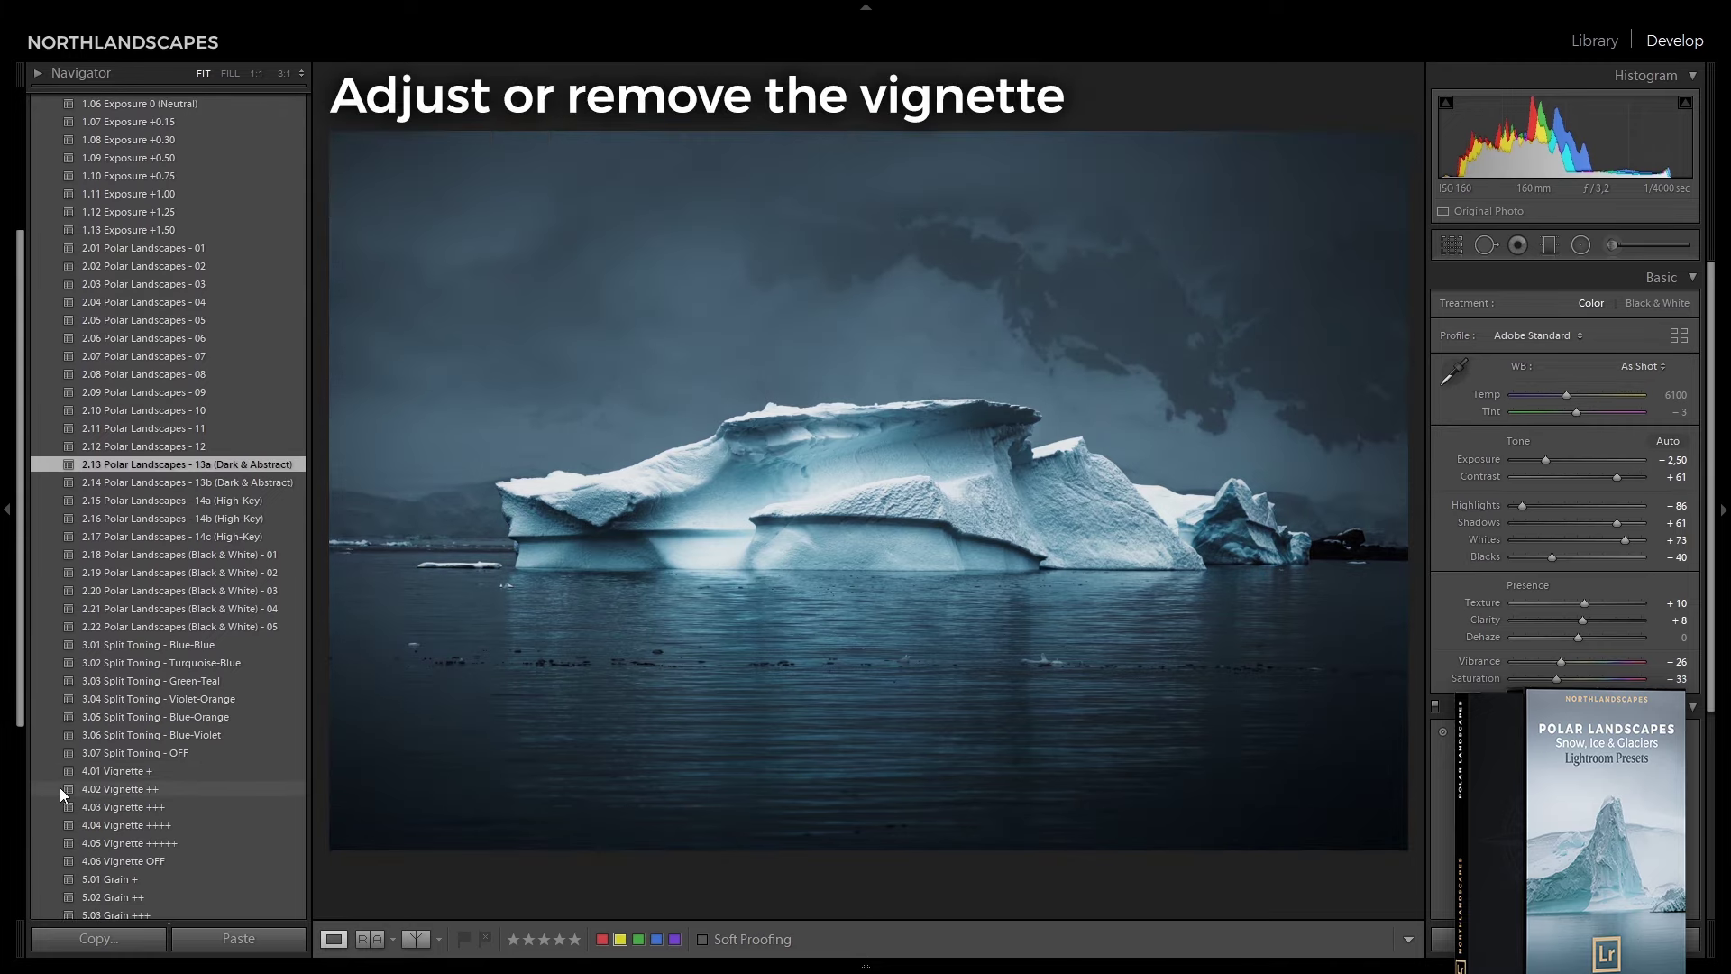
left_click(63, 808)
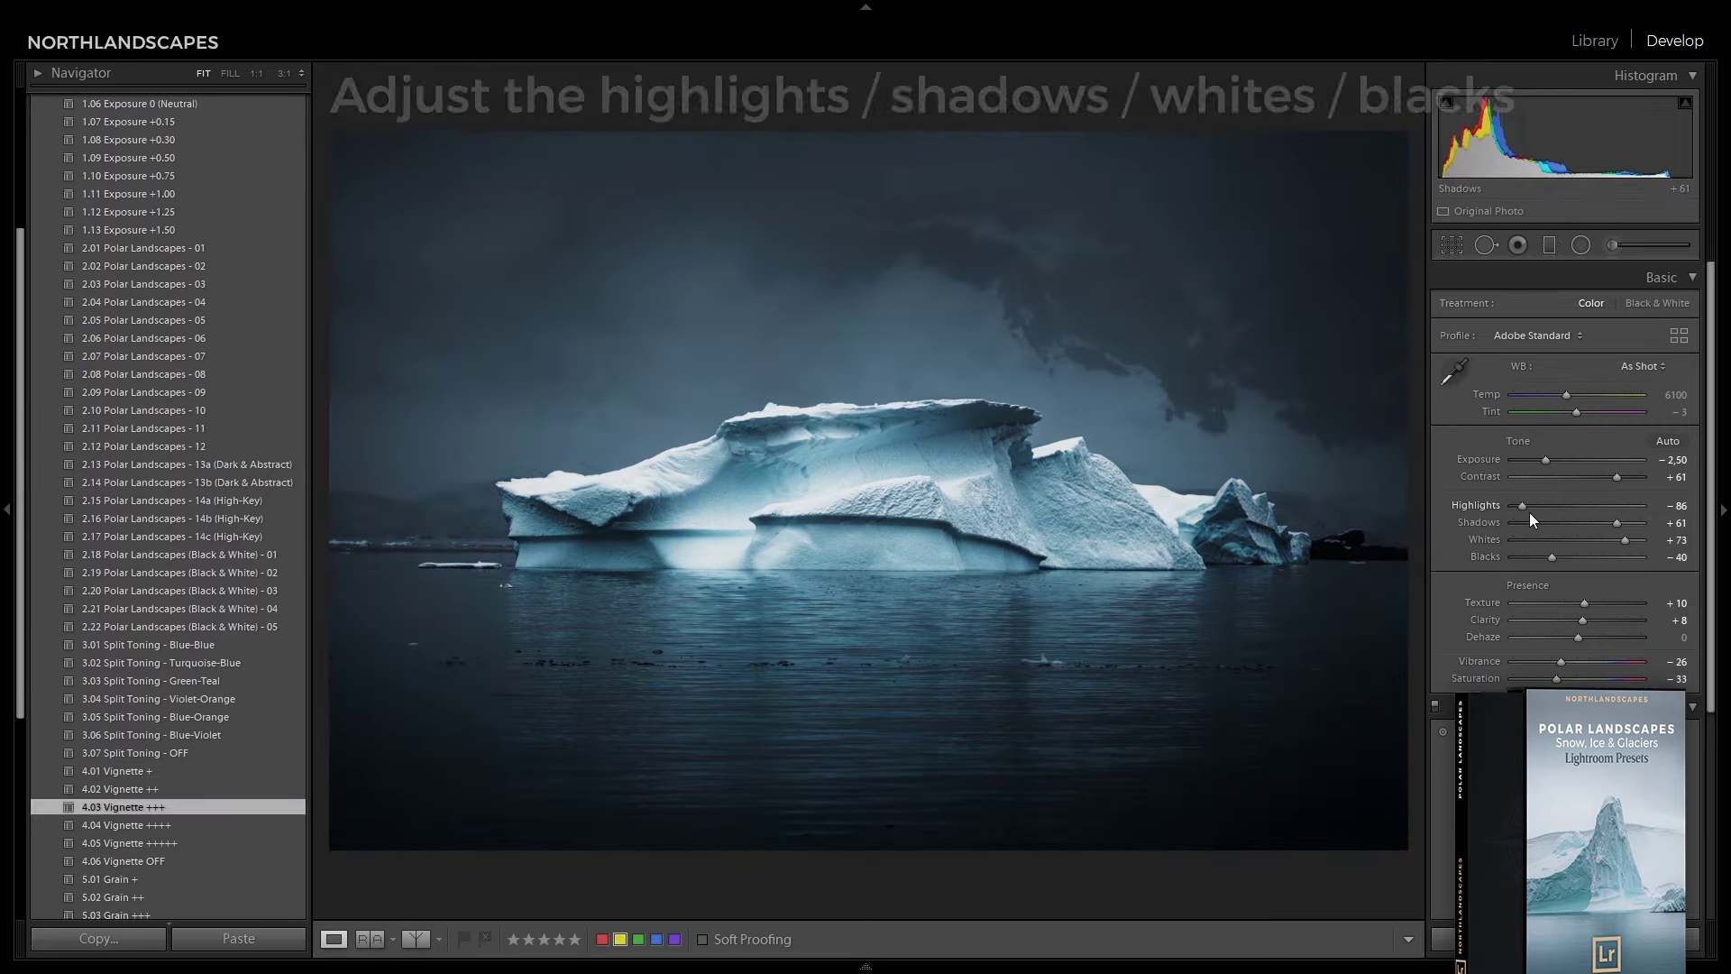
- Set Highlights to -100, Shadows to +89 and Blacks to -10
left_click_drag(1524, 507, 1506, 507)
mouse_move(1622, 523)
left_mouse_down()
mouse_move(1636, 523)
mouse_move(1625, 538)
left_mouse_up()
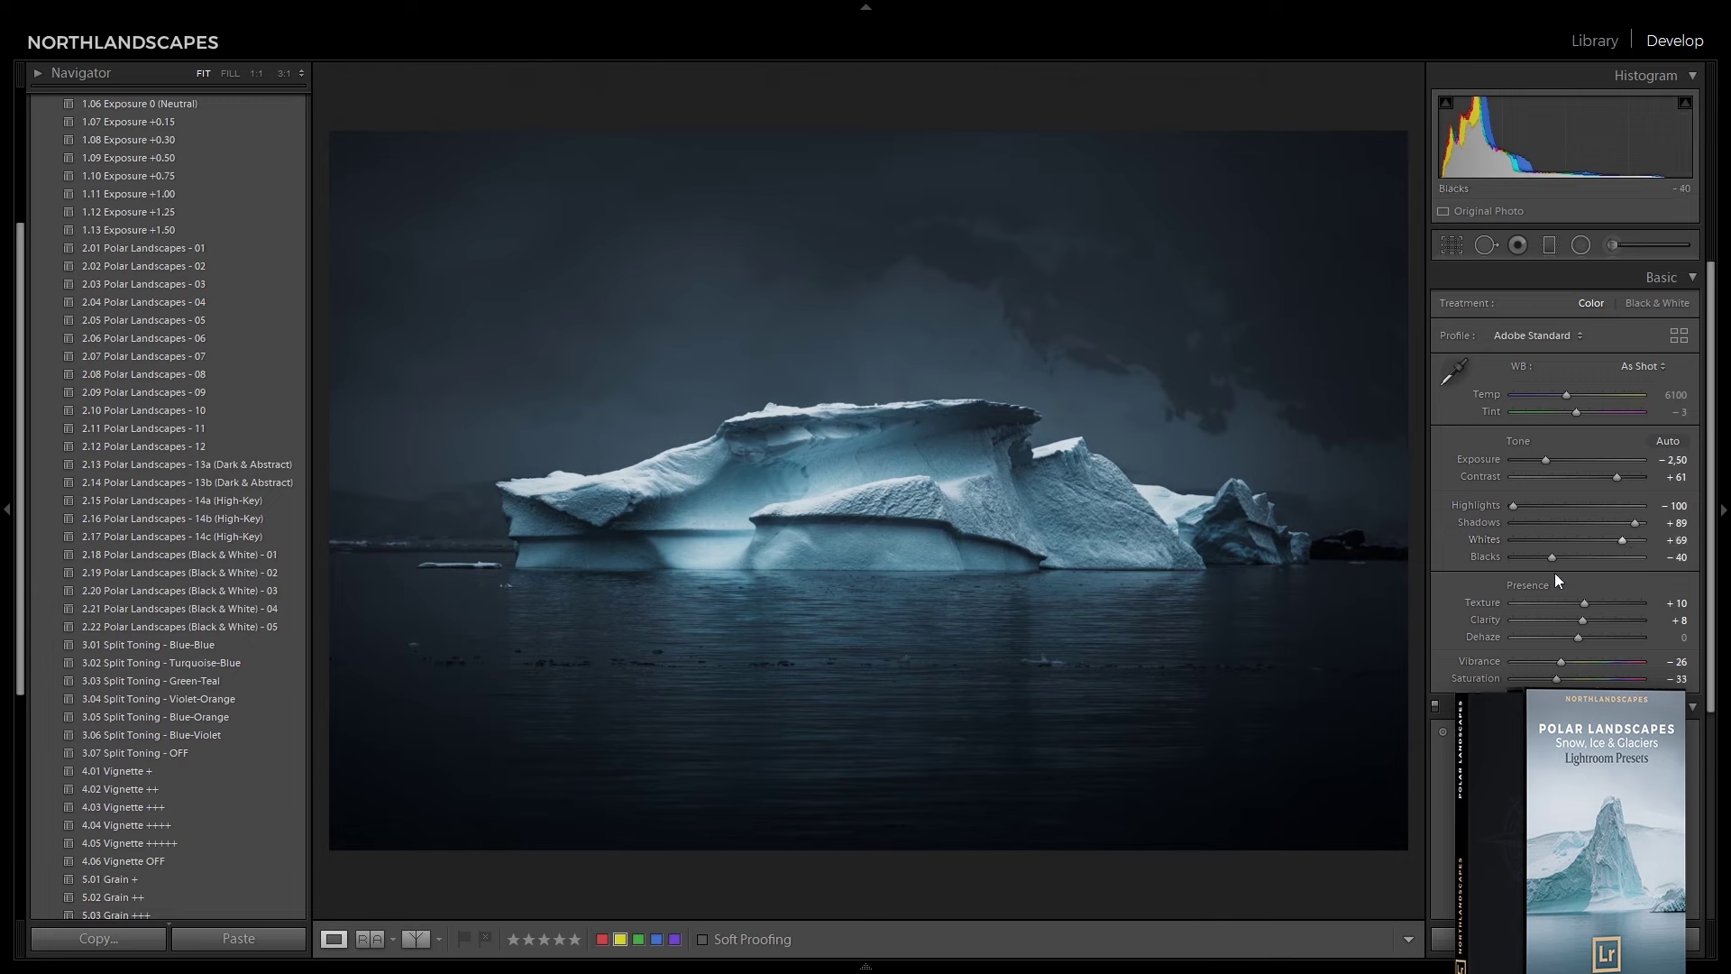
left_click_drag(1557, 555, 1577, 554)
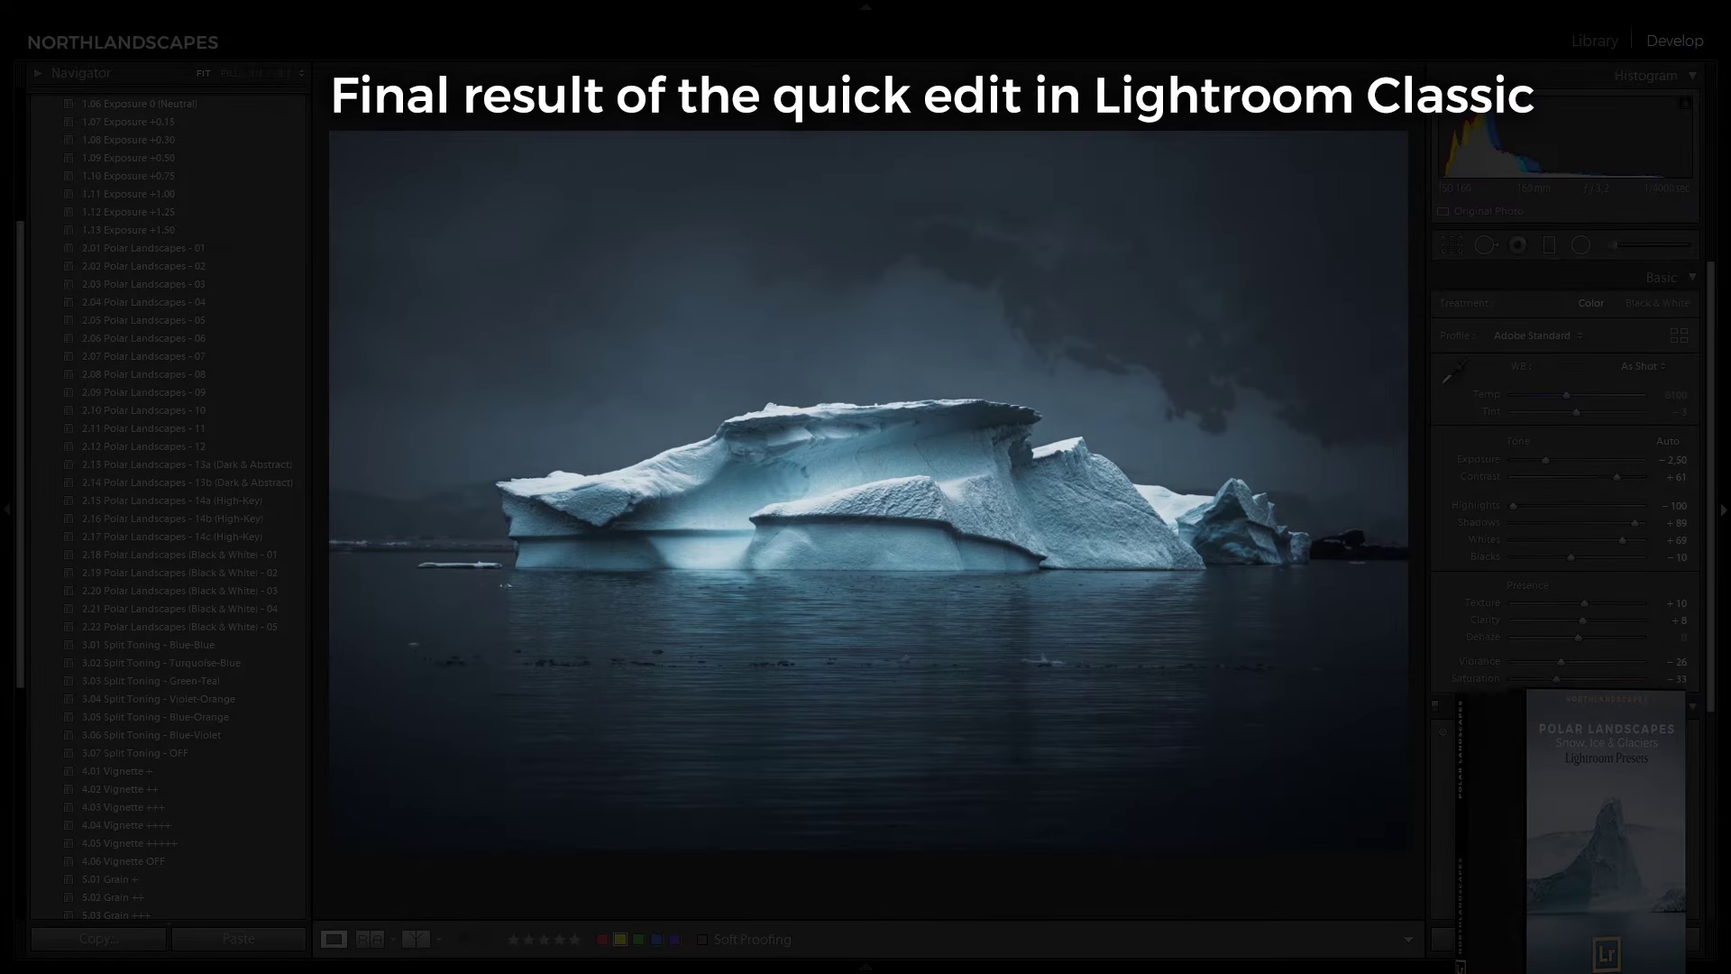
- Show the finished iceberg photo in a Before/After comparison with its original
key("shift+y")
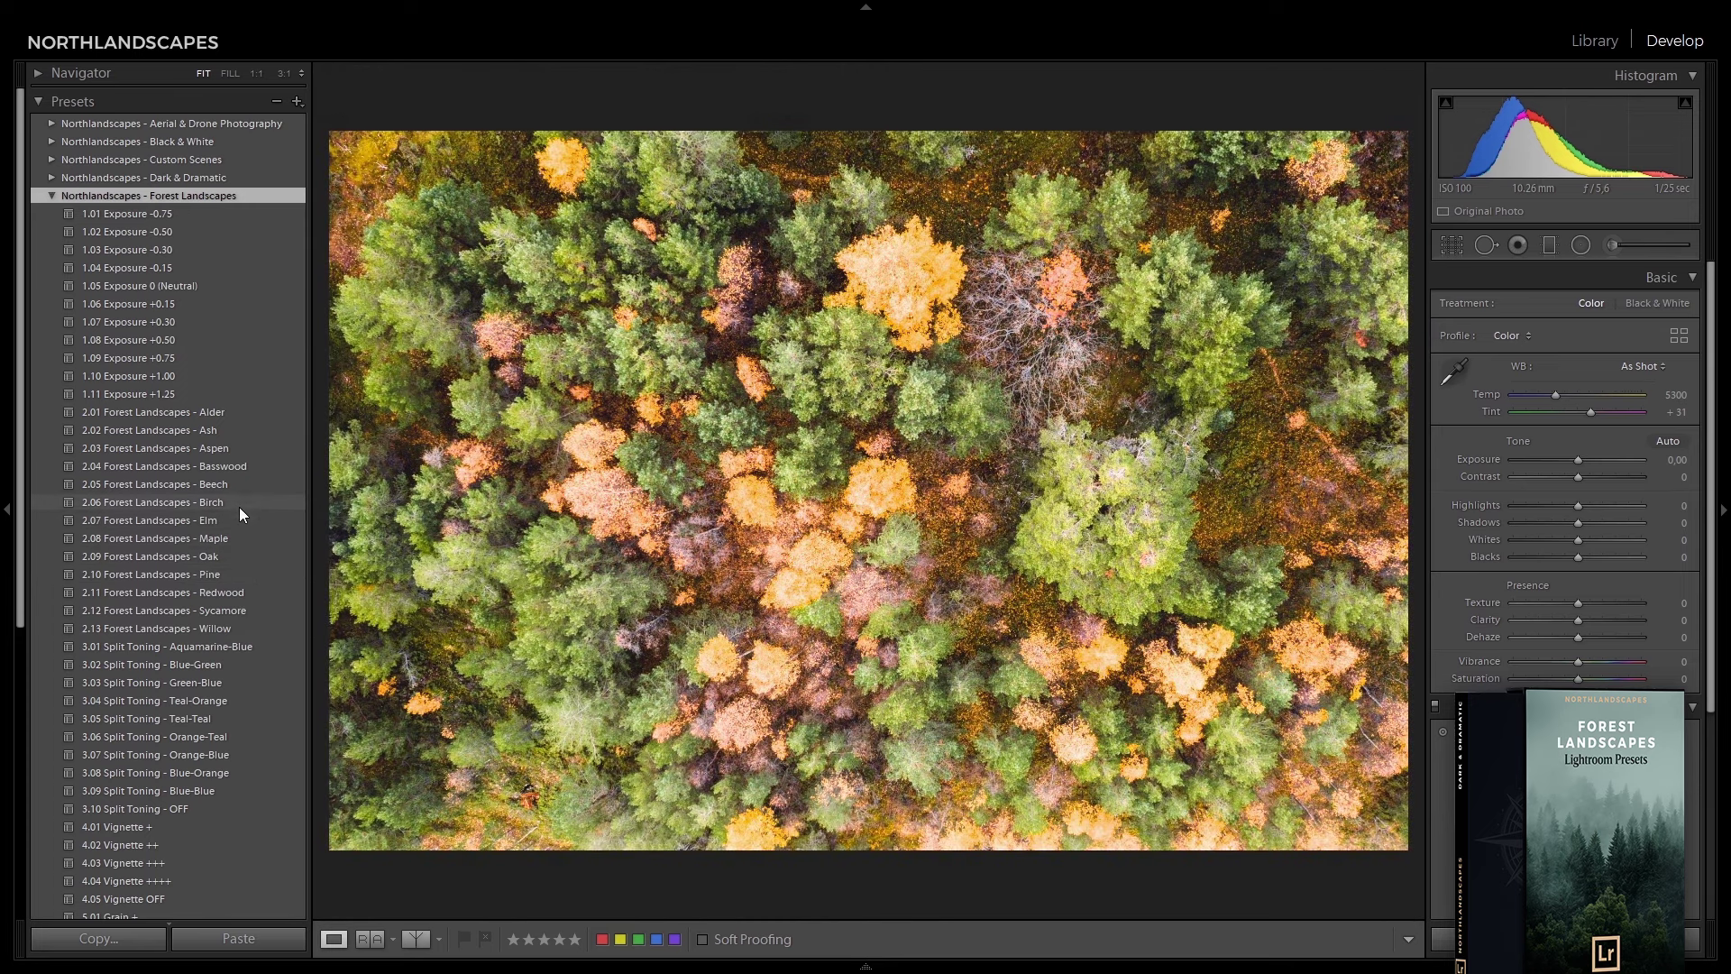
- Apply Forest Landscapes - Maple and Vignette +++ to the forest photo, then fine-tune its tones
left_click(235, 538)
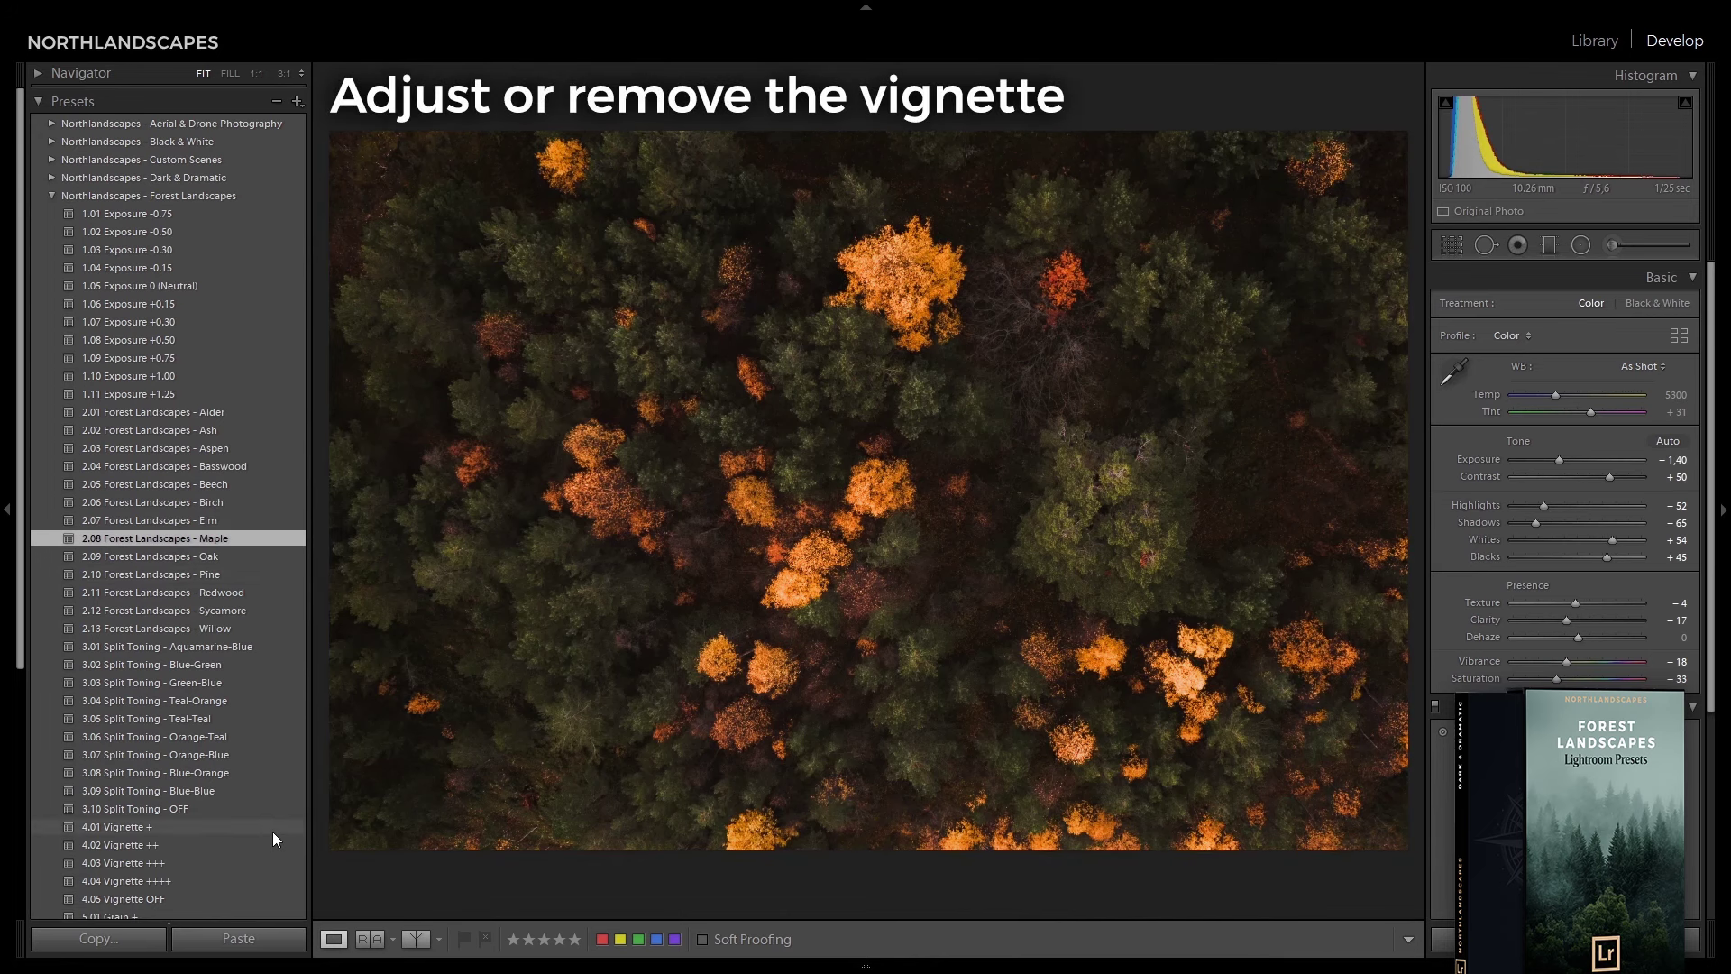
left_click(272, 855)
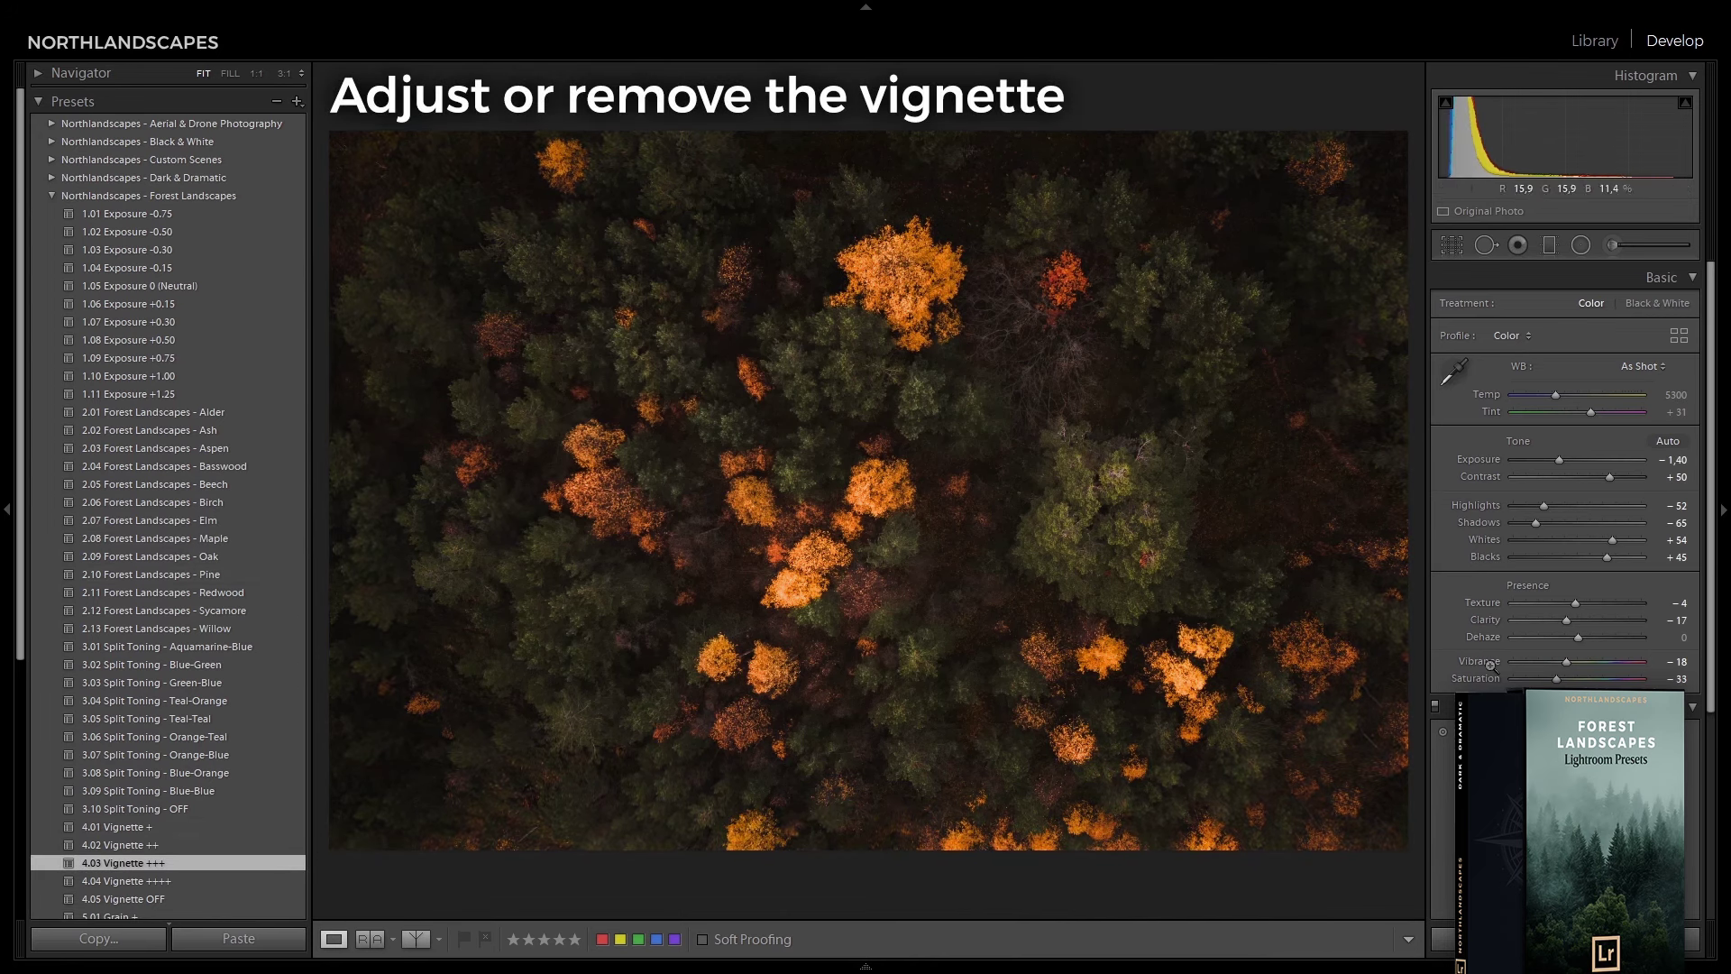
left_click_drag(1547, 511, 1619, 554)
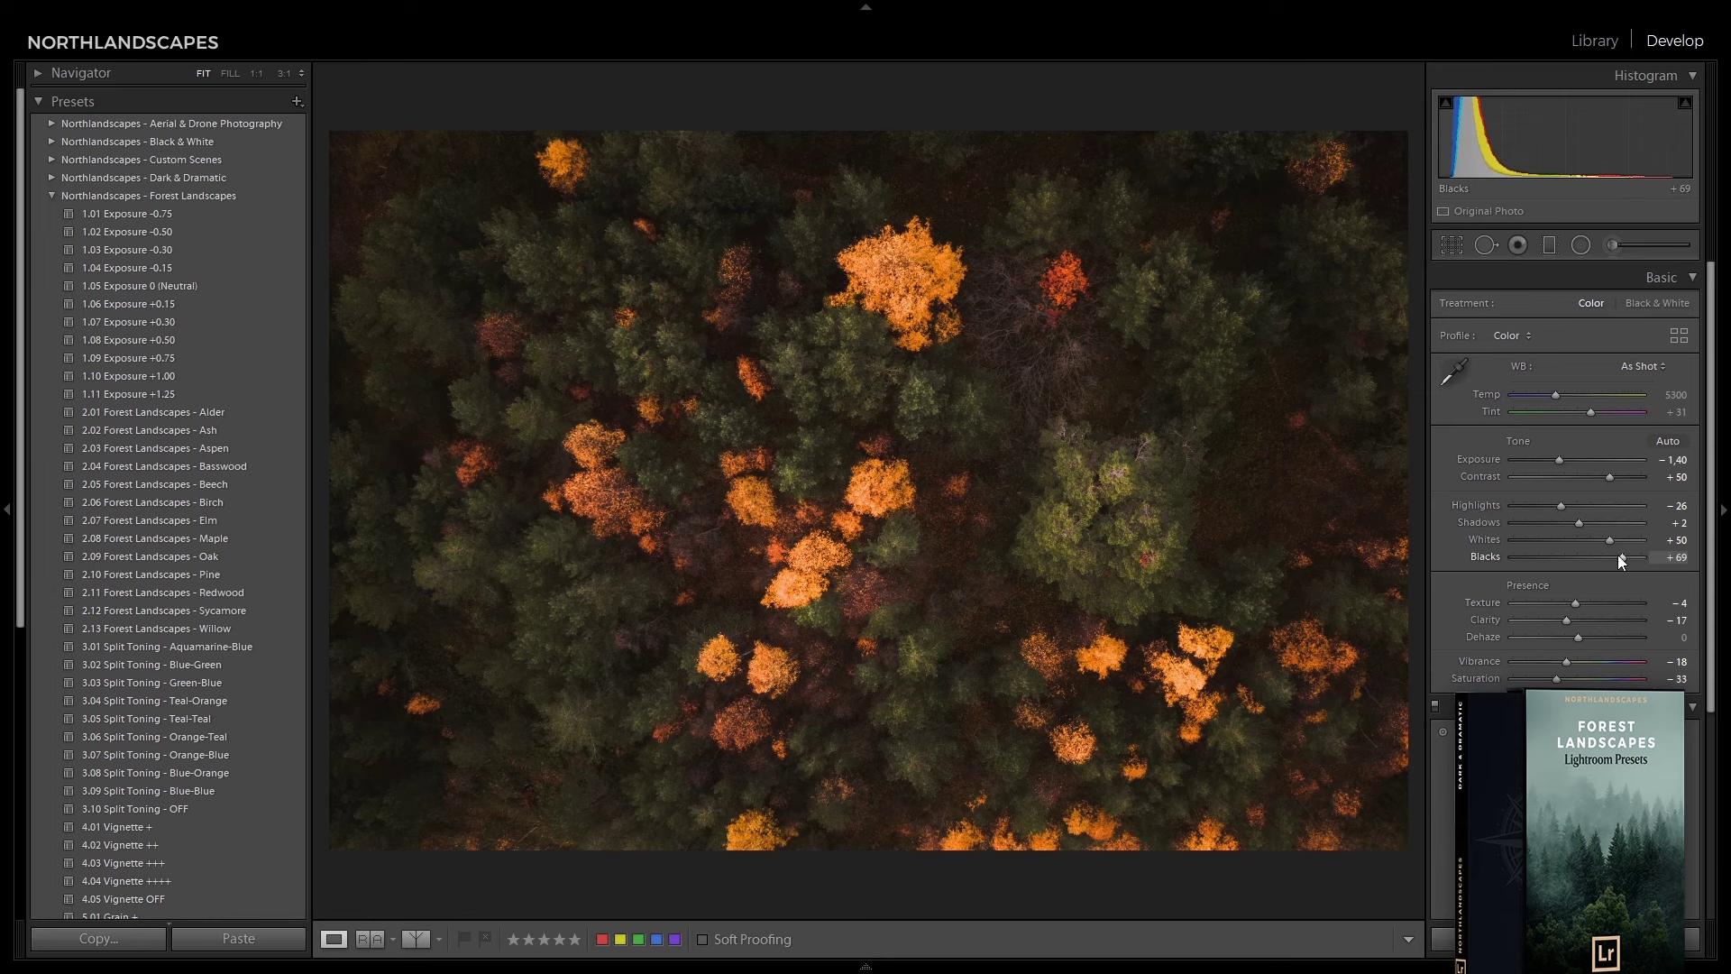
- Show the forest edit and its original side by side in Before/After left-right view
key("y")
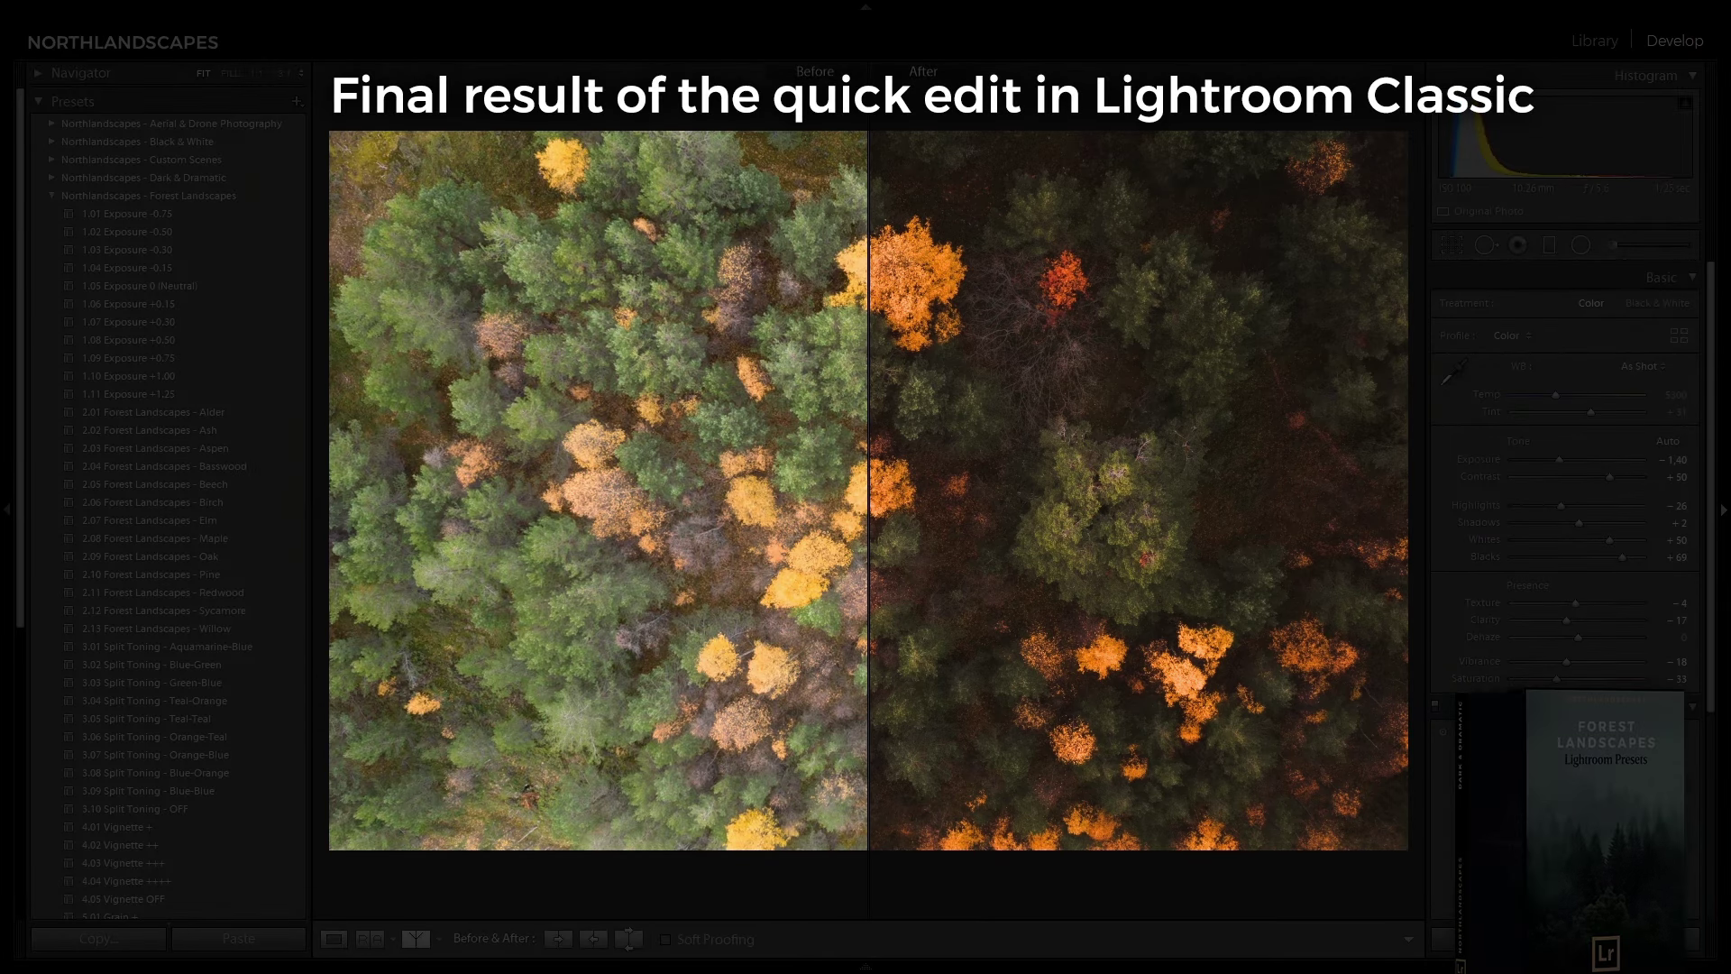